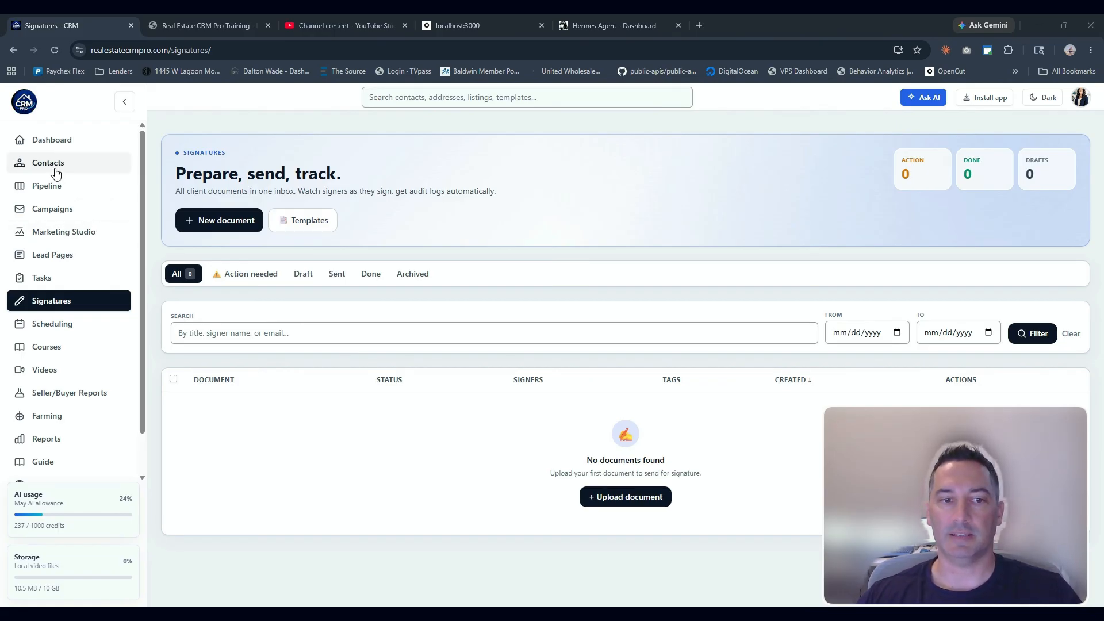
# Open a contact's record from Contacts, review its details, and return to Signatures
pyautogui.click(76, 168)
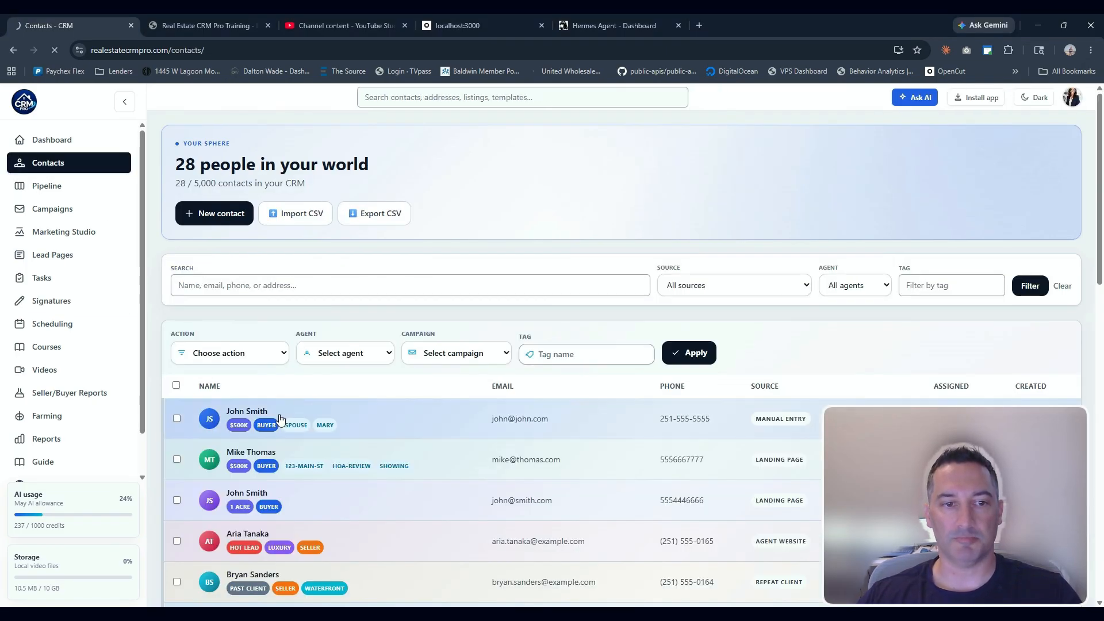
pyautogui.click(278, 419)
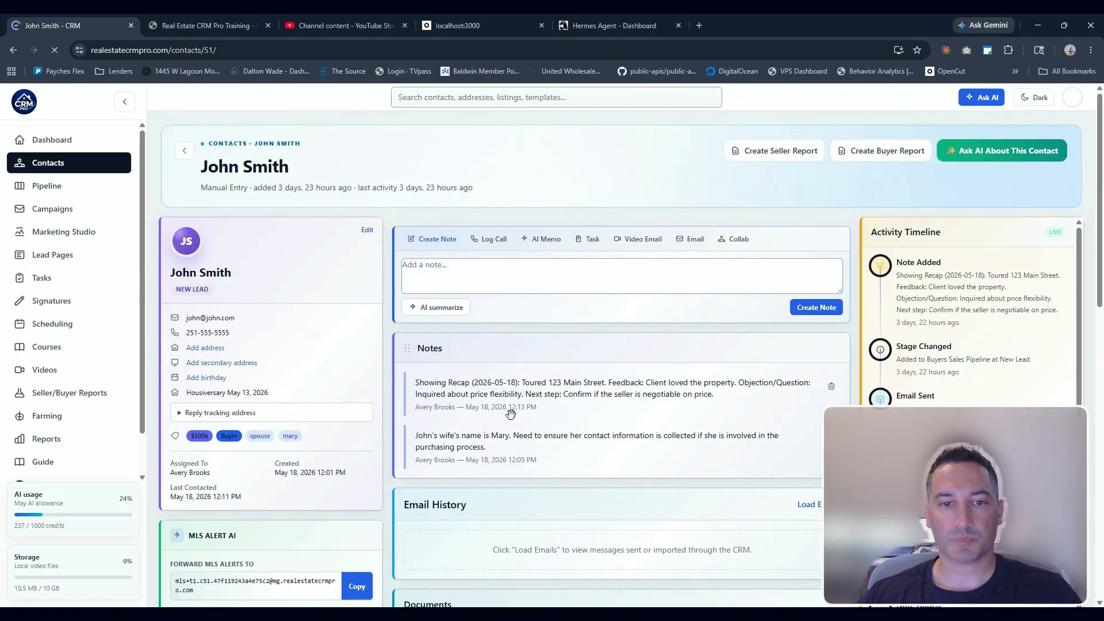
pyautogui.scroll(-6, 511, 413)
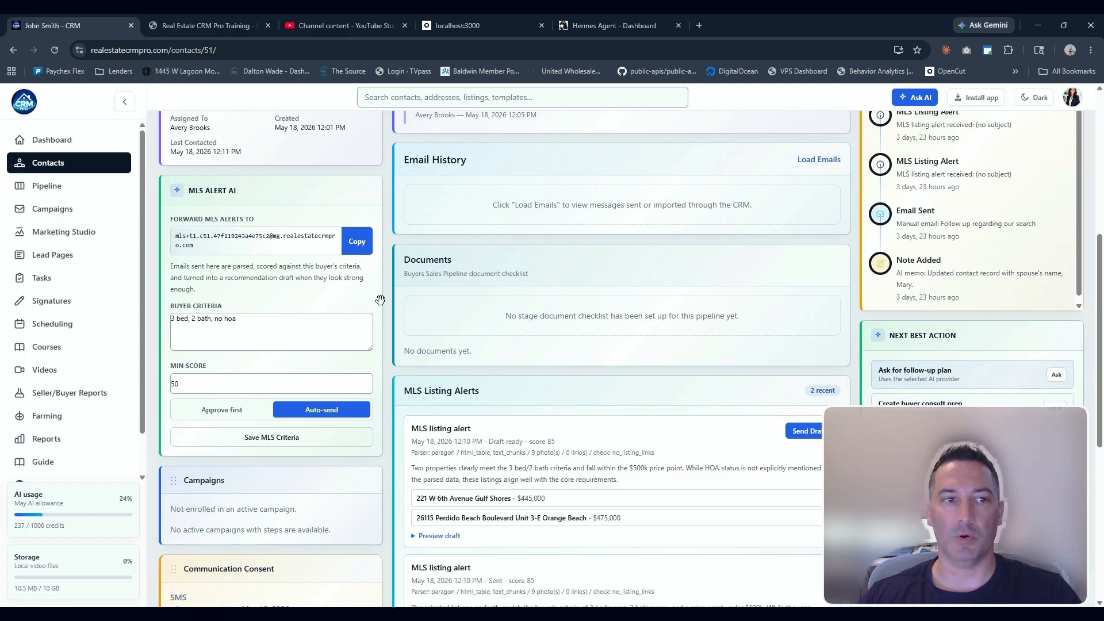
pyautogui.click(56, 306)
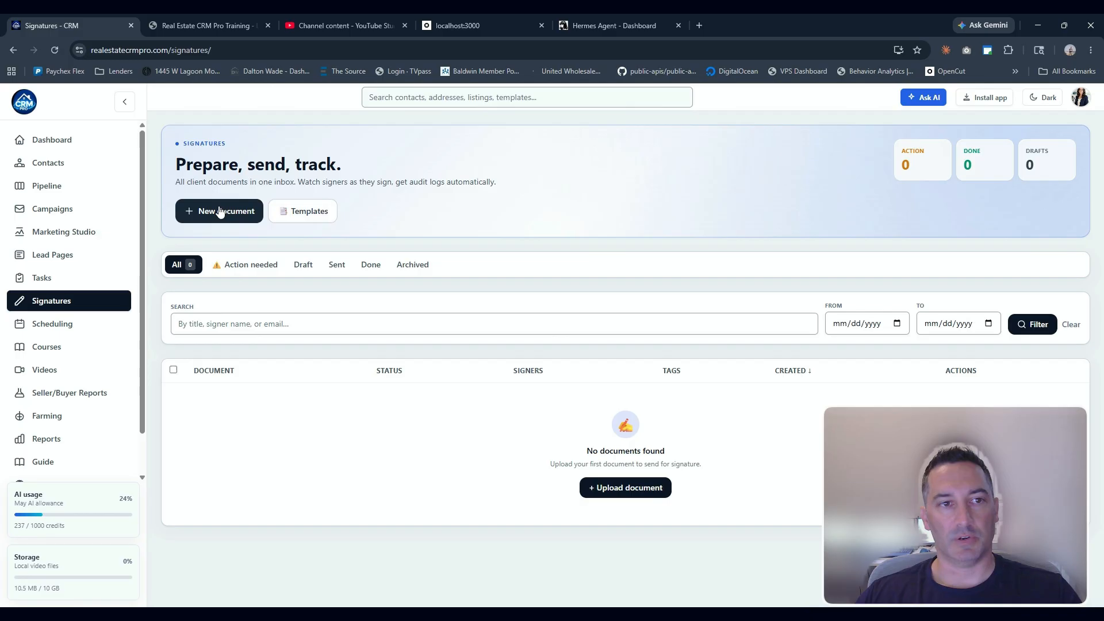
# Start a new AI template named Buyer Agency and attach the Buyer Agency Agreement (BR) (version 1).pdf document
pyautogui.click(299, 217)
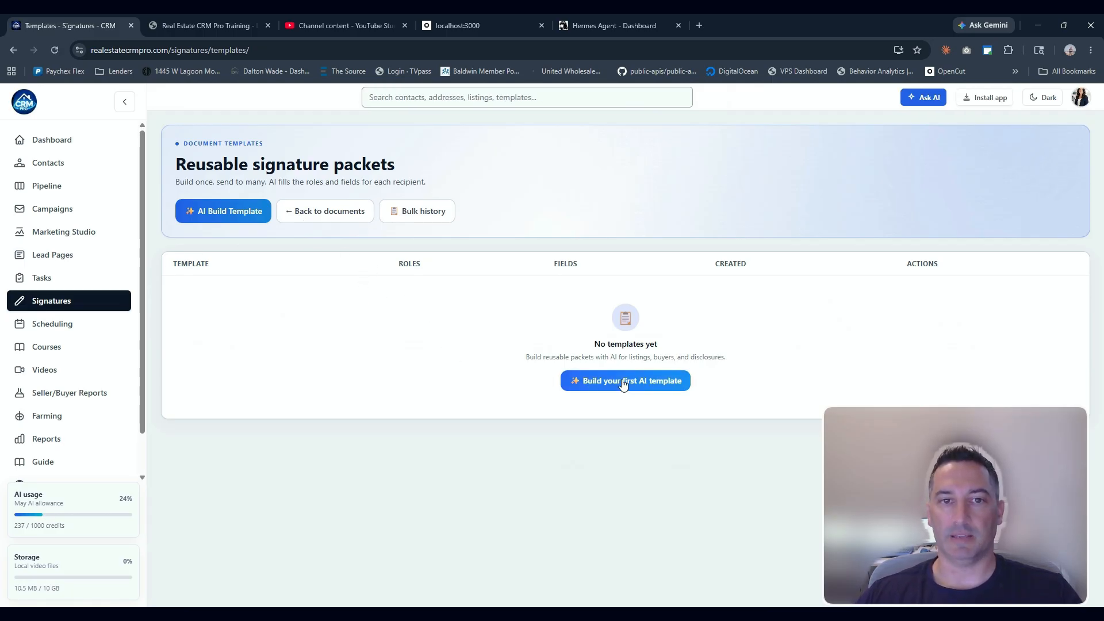
pyautogui.click(623, 382)
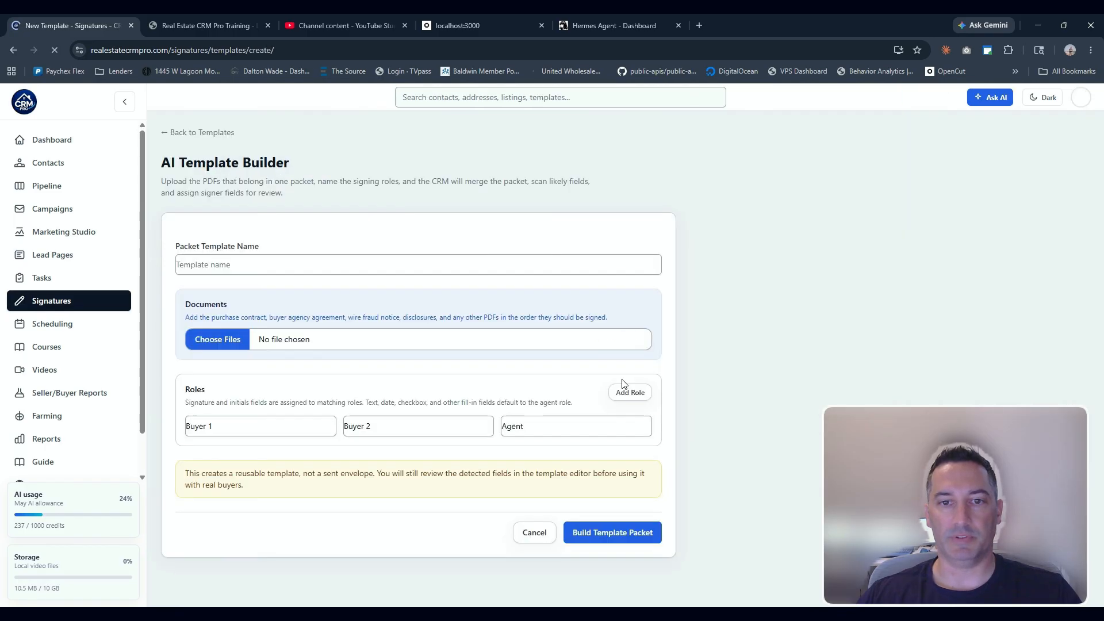
pyautogui.click(286, 270)
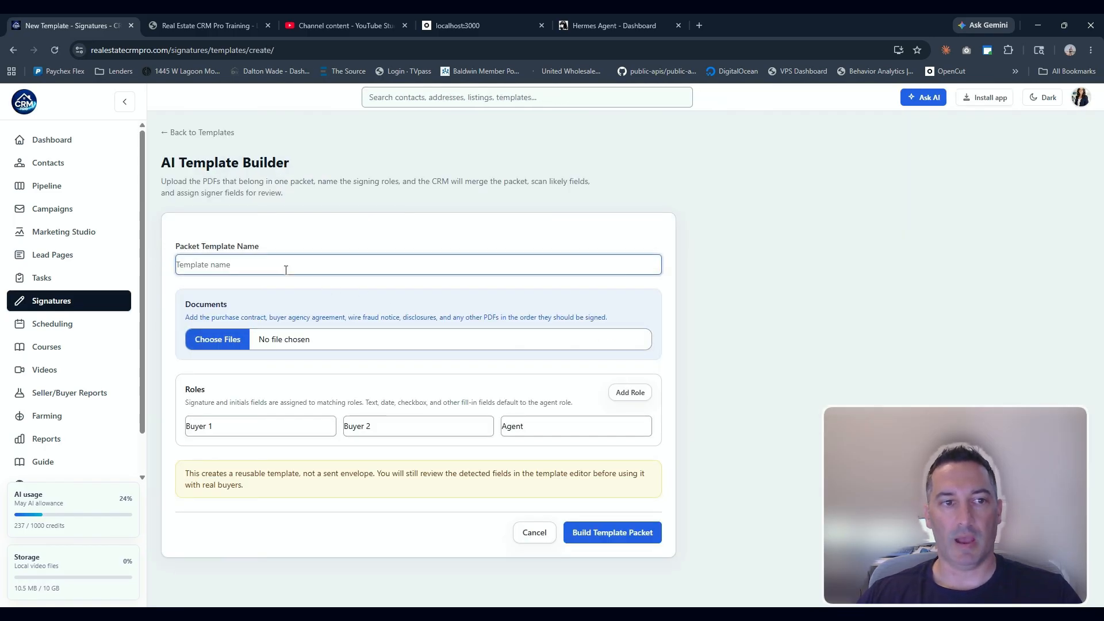
pyautogui.write('Buyer Agency')
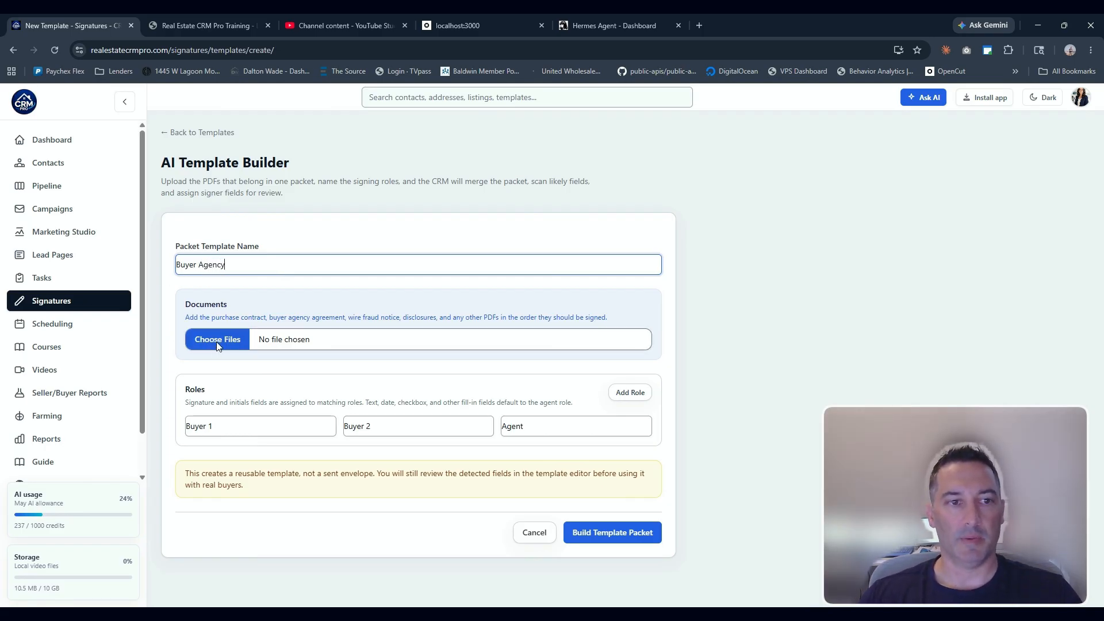
pyautogui.click(218, 344)
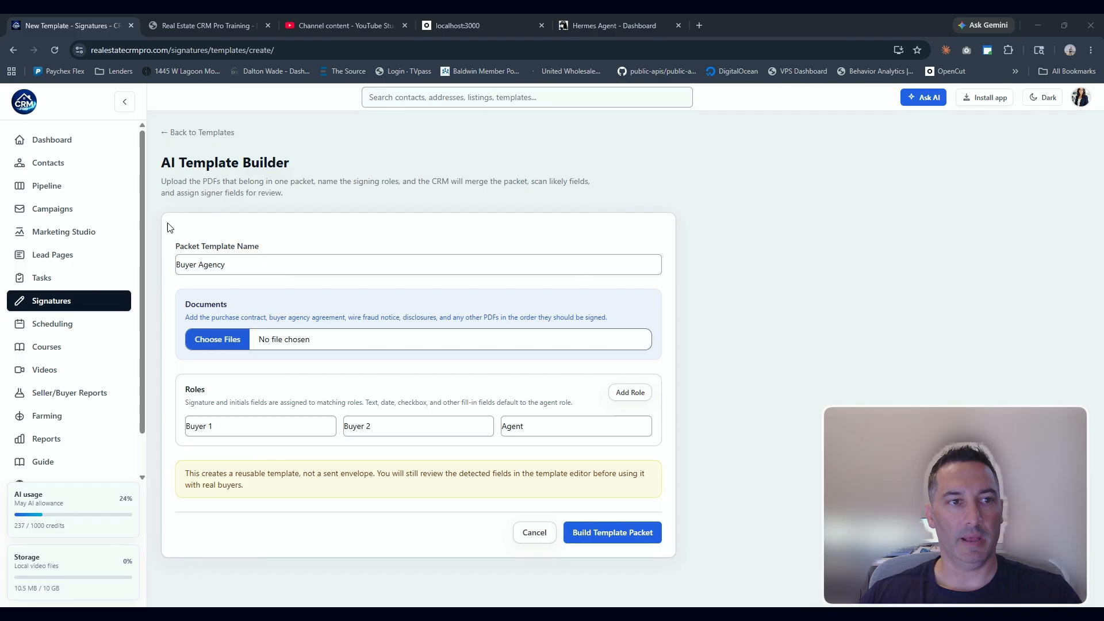
pyautogui.click(491, 414)
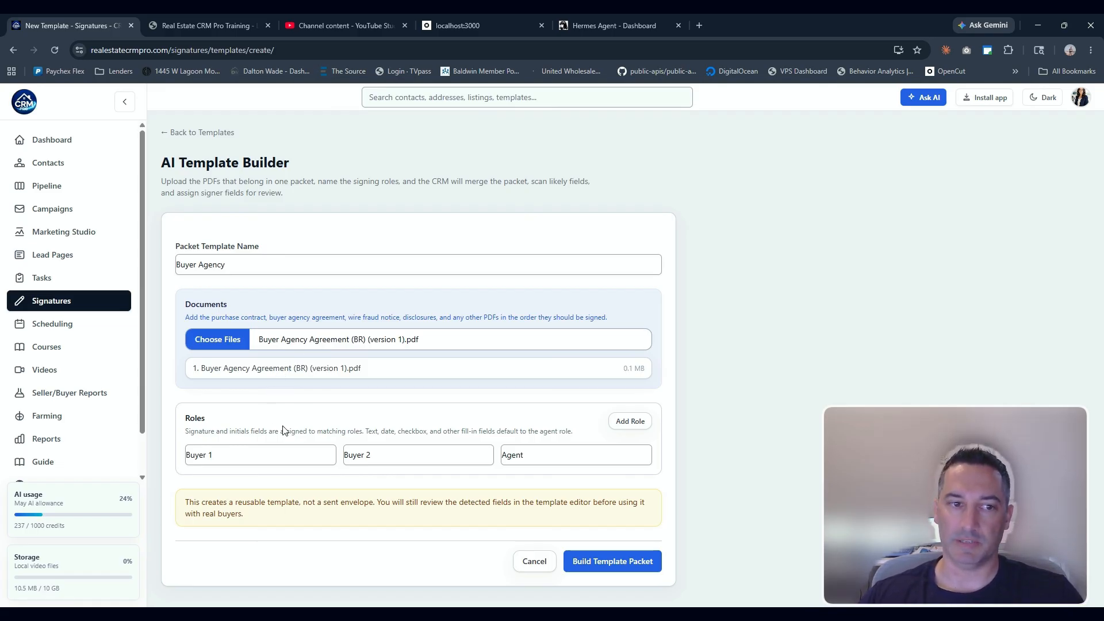
# Check the Buyer 1, Buyer 2 and Agent roles and build the template packet
pyautogui.click(219, 456)
pyautogui.click(402, 457)
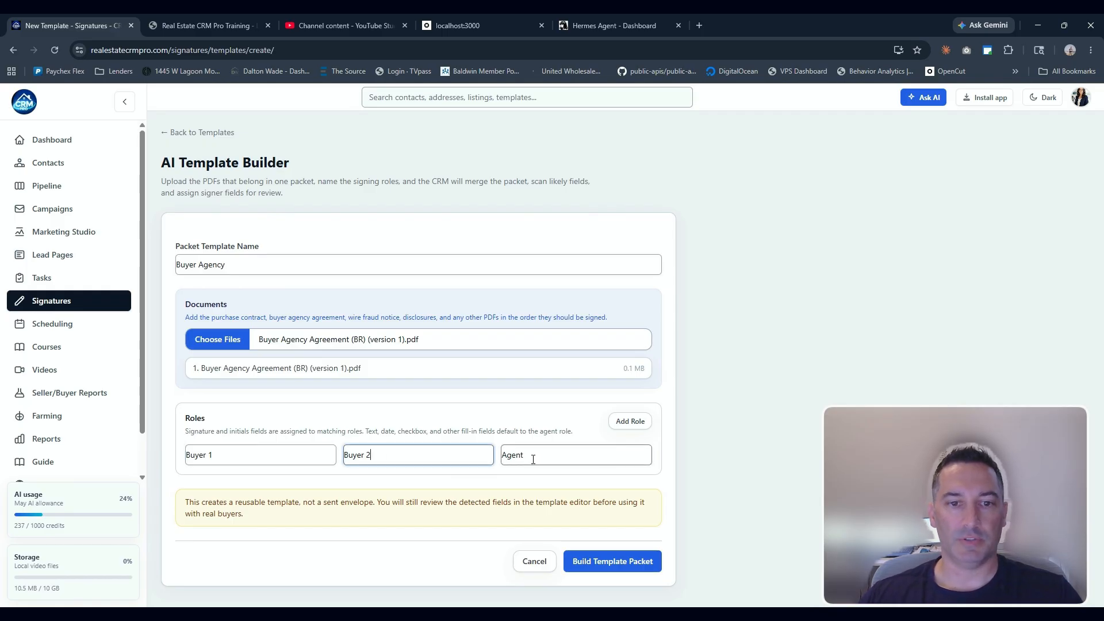
pyautogui.click(533, 459)
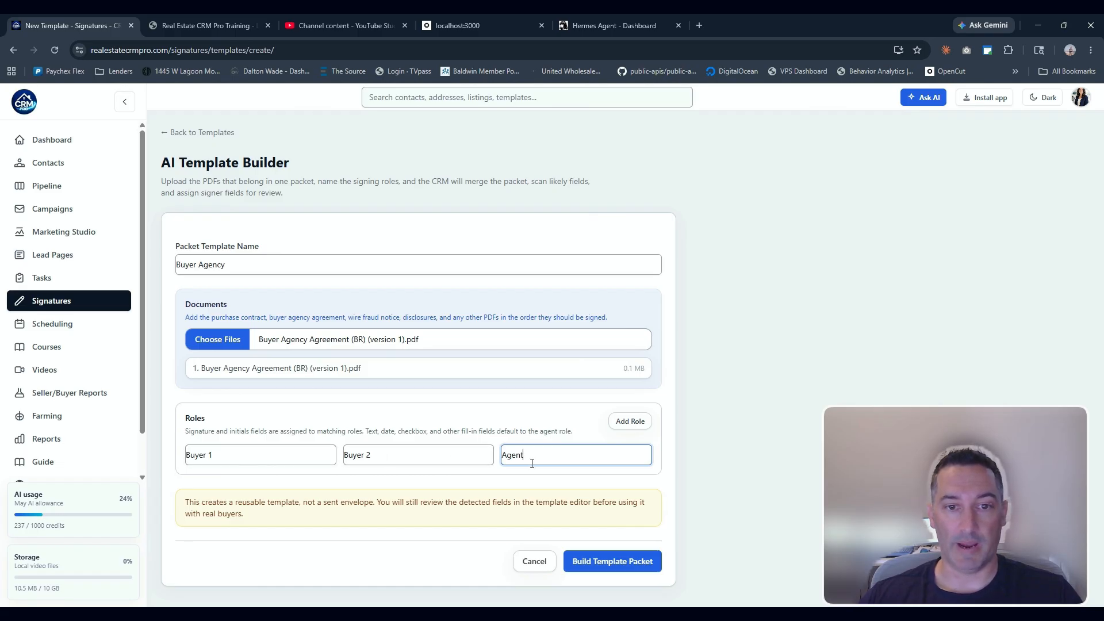
pyautogui.click(590, 562)
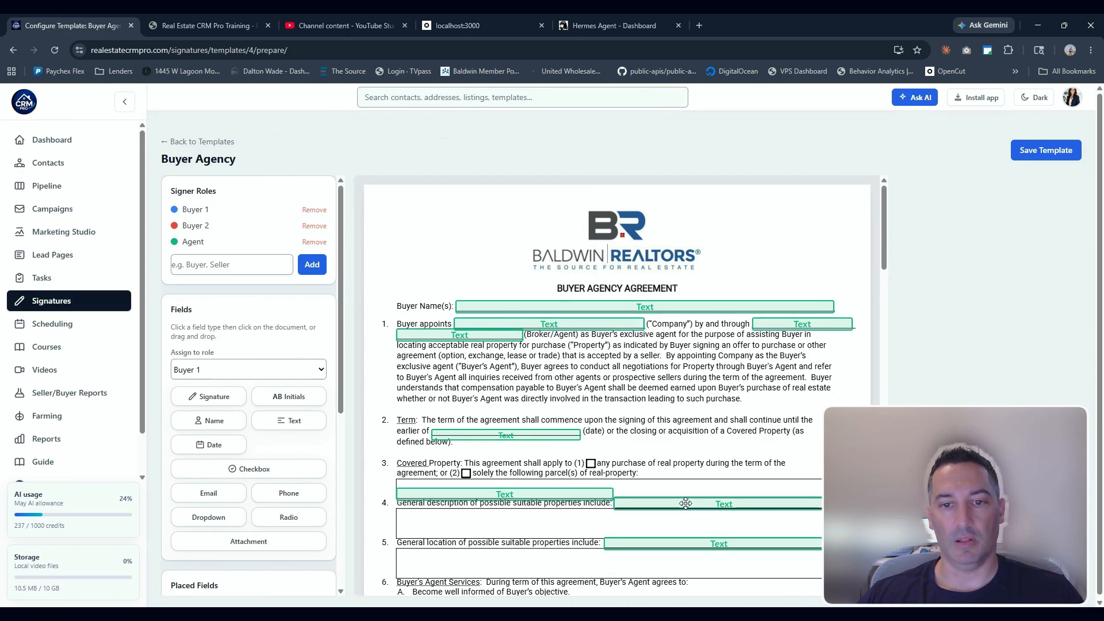
# Place a Buyer 1 initials field in the first initials blank above section 9 Compensation
pyautogui.scroll(-8, 604, 489)
pyautogui.scroll(-2, 687, 501)
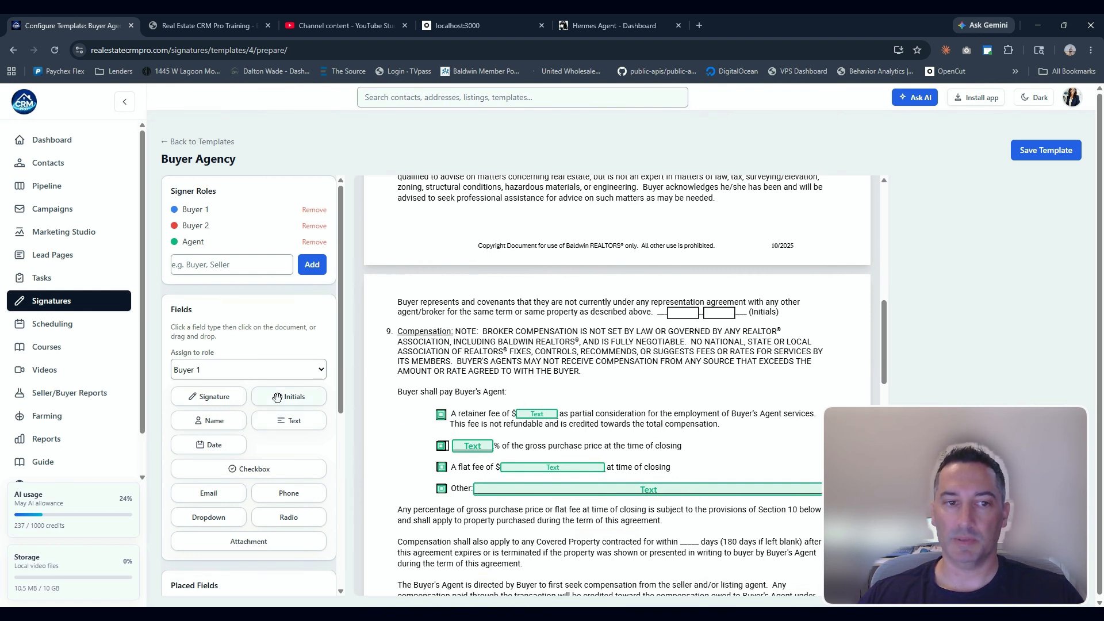
pyautogui.click(666, 305)
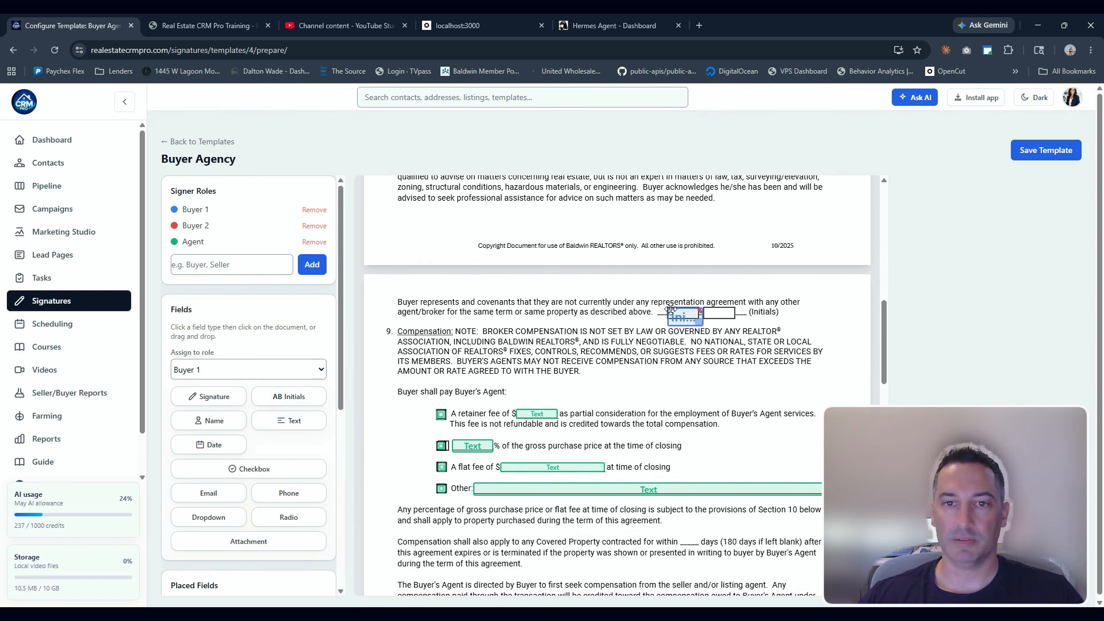
pyautogui.moveTo(671, 310); pyautogui.dragTo(665, 308)
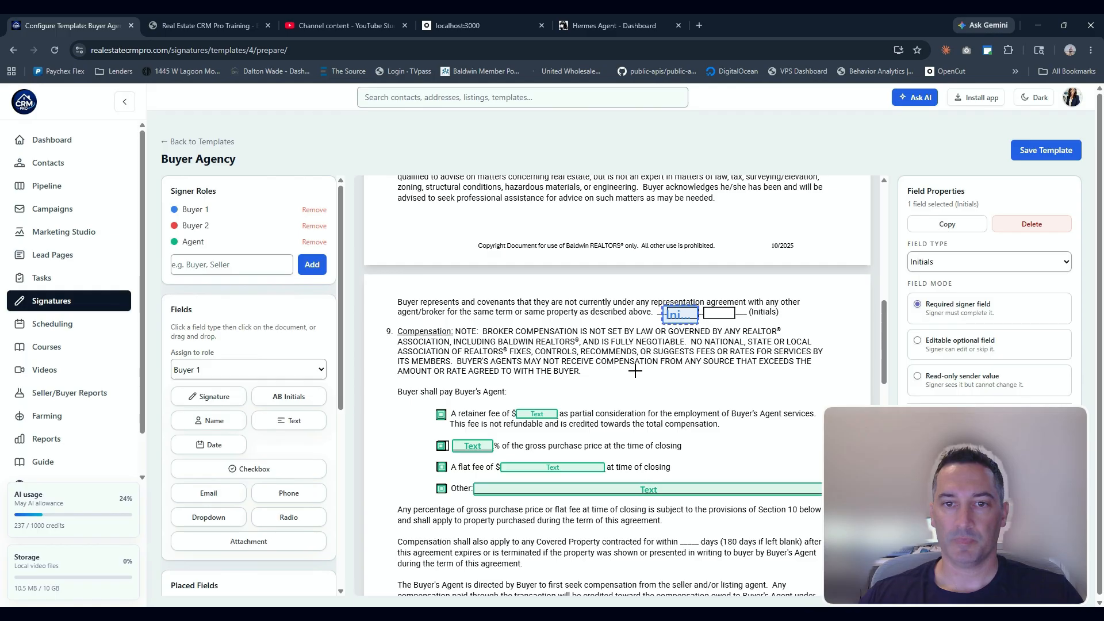
# Paste a copy of the initials field into the second initials blank and assign it to Buyer 2
pyautogui.hotkey('ctrl', 'v')
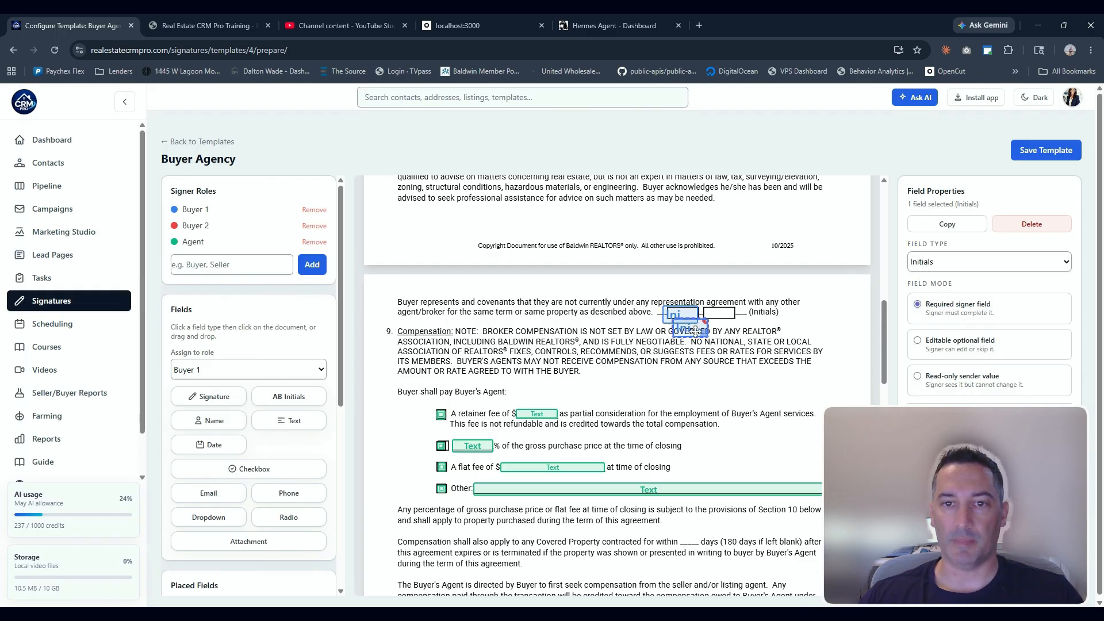
pyautogui.moveTo(696, 331); pyautogui.dragTo(727, 314)
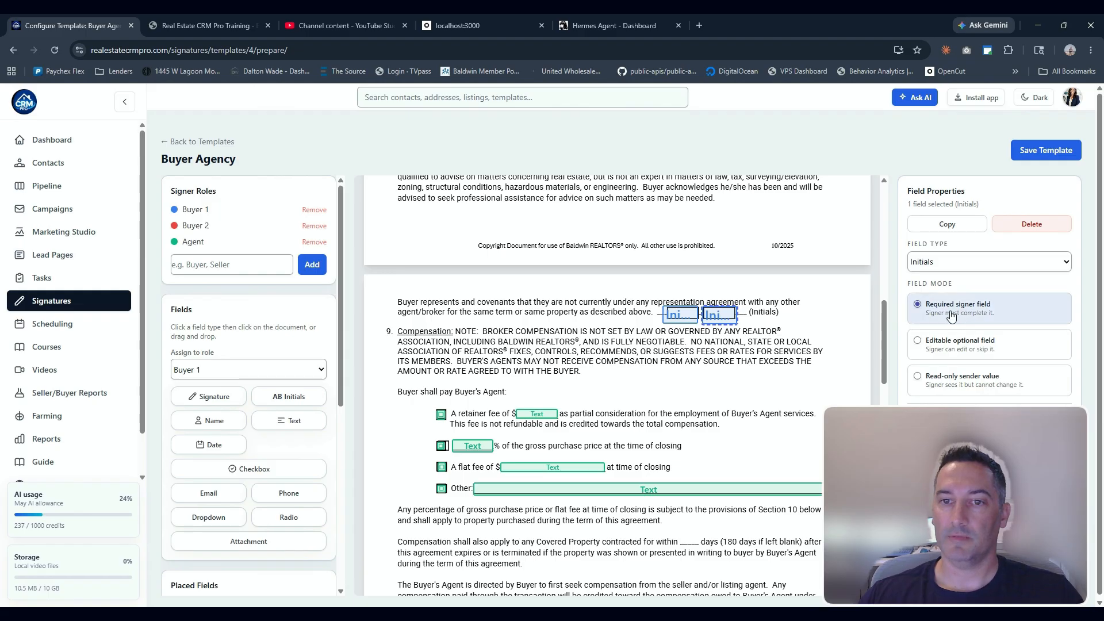
pyautogui.click(320, 372)
pyautogui.click(218, 404)
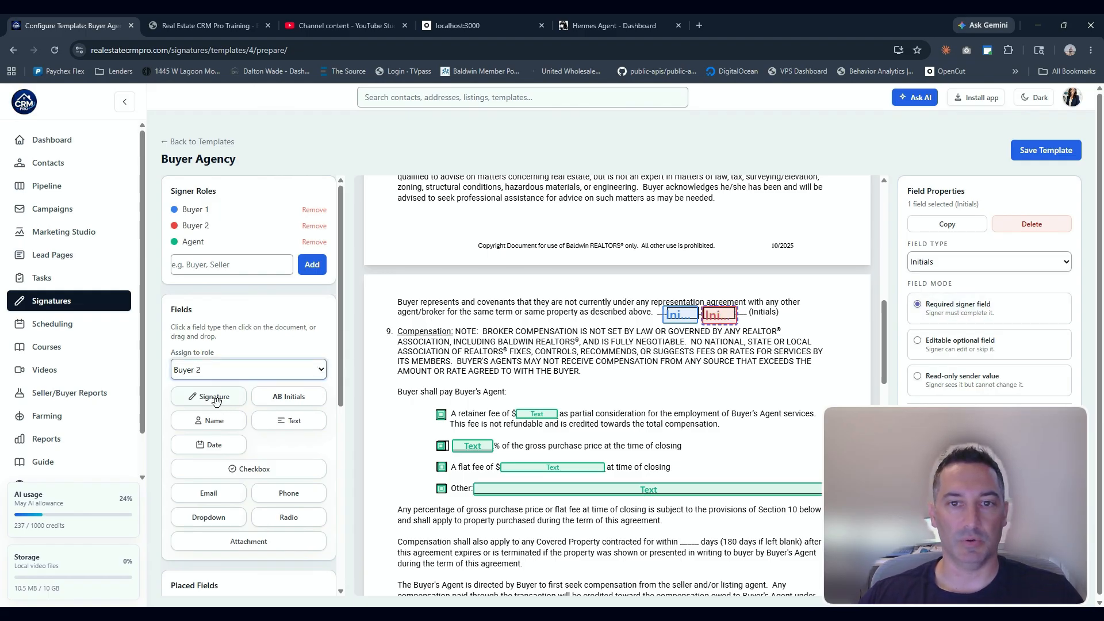
pyautogui.click(718, 354)
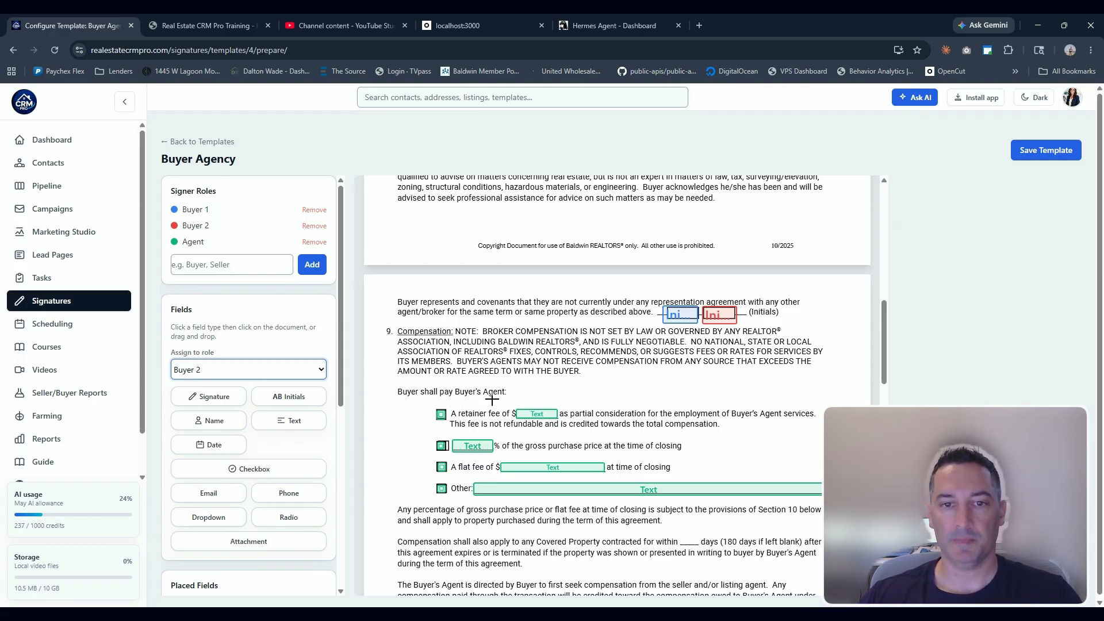
# Change the field on the second Buyer's Signature line to a Signature type assigned to Buyer 1
pyautogui.scroll(-1, 434, 386)
pyautogui.scroll(-15, 433, 385)
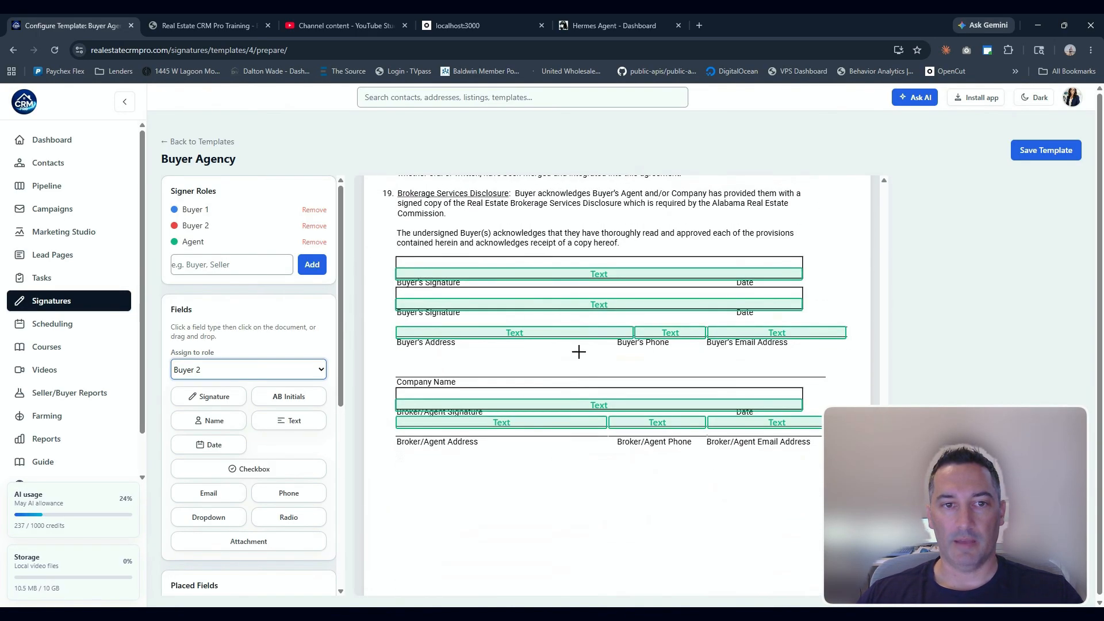
pyautogui.click(449, 304)
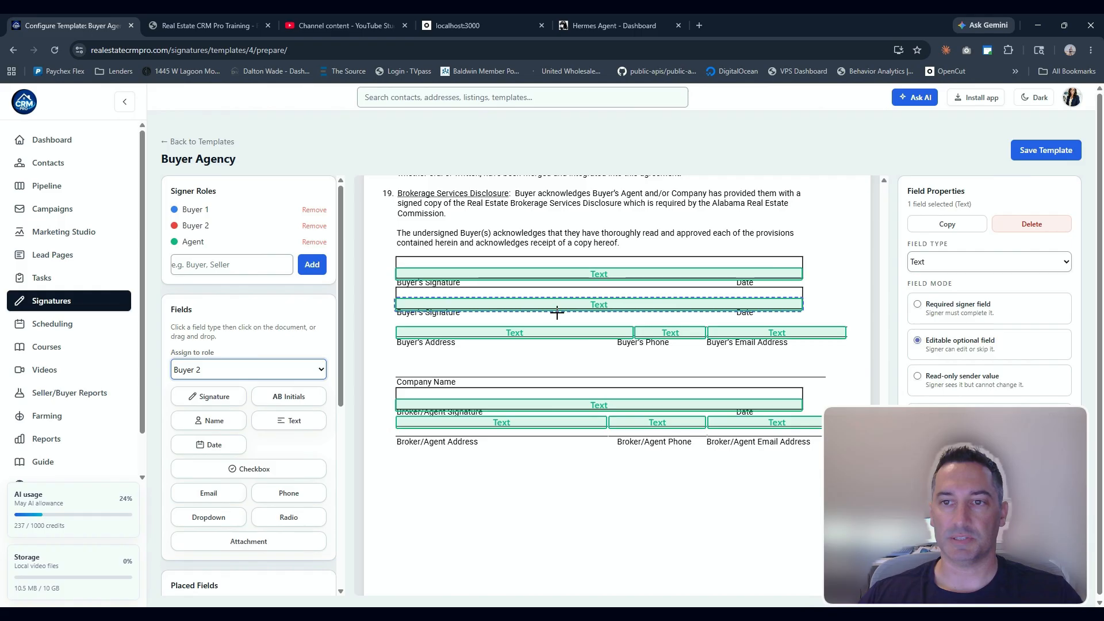
pyautogui.click(918, 268)
pyautogui.click(941, 296)
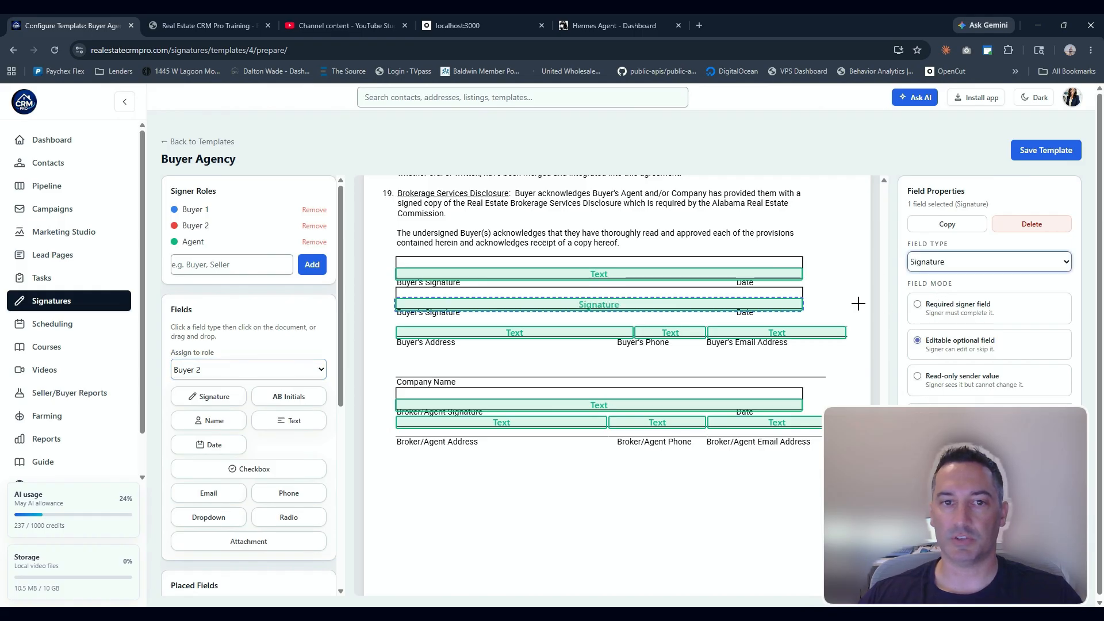
pyautogui.click(258, 373)
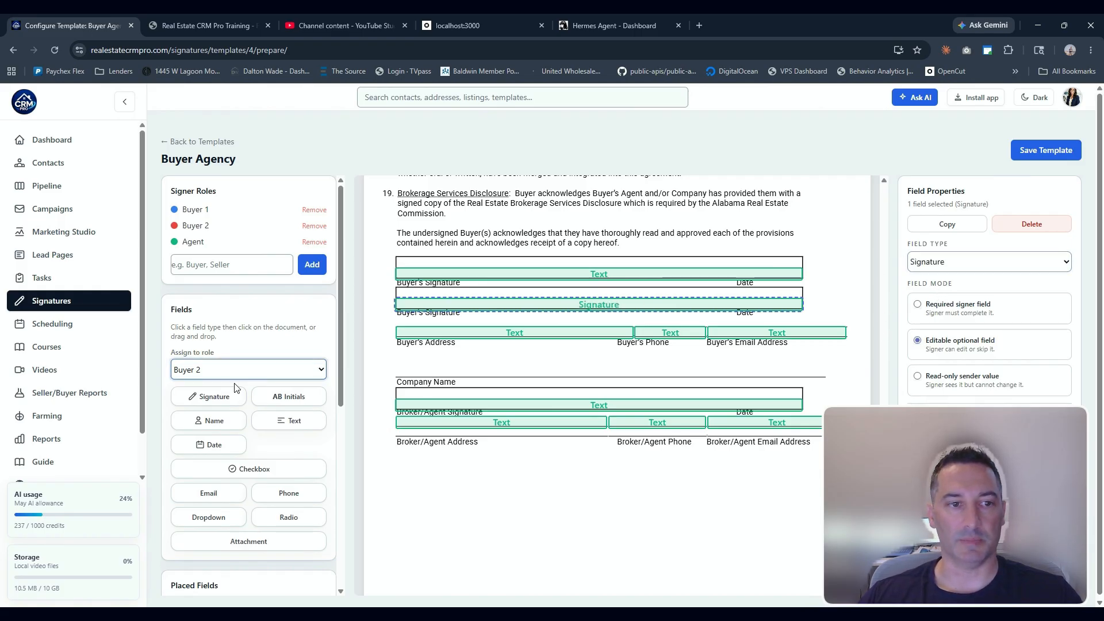
pyautogui.click(230, 384)
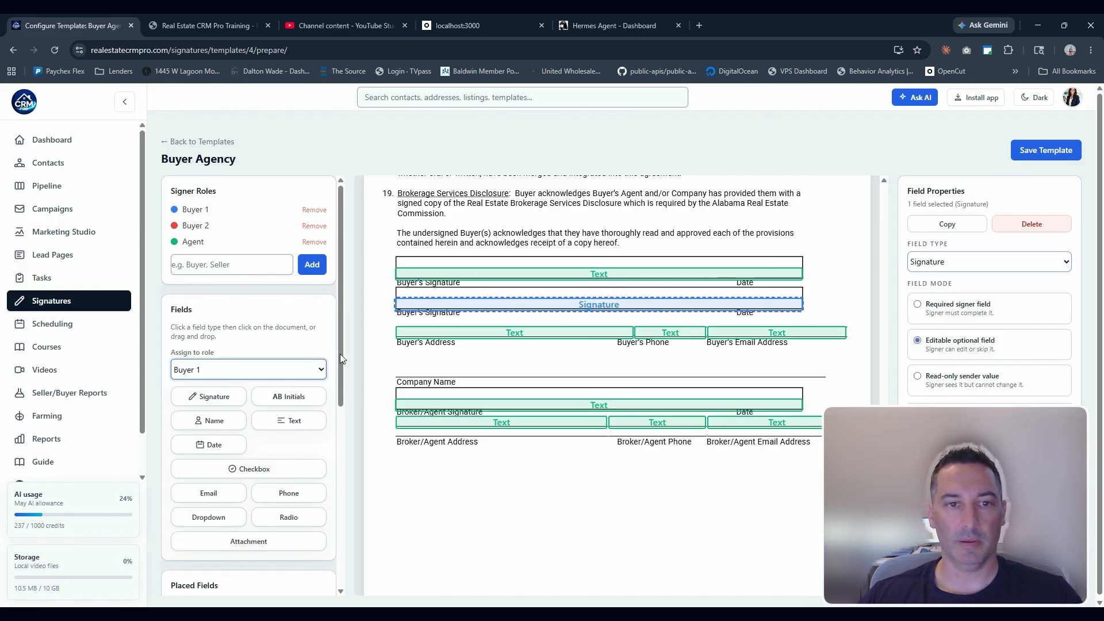
# Change the field on the first Buyer's Signature line to a Signature type assigned to Buyer 1
pyautogui.click(455, 271)
pyautogui.click(939, 263)
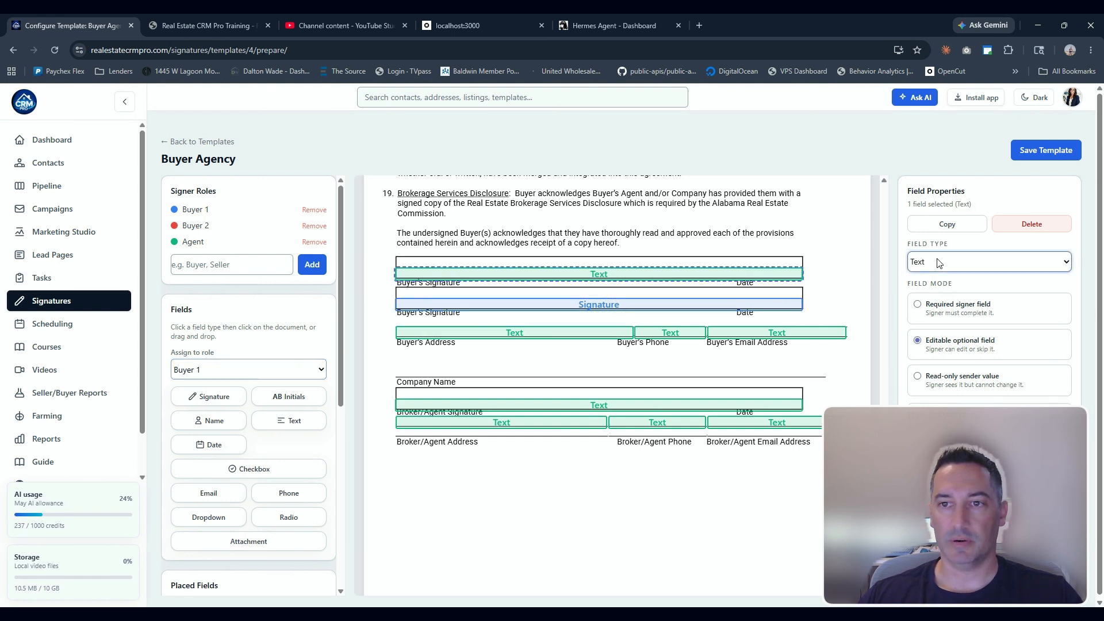
pyautogui.click(938, 298)
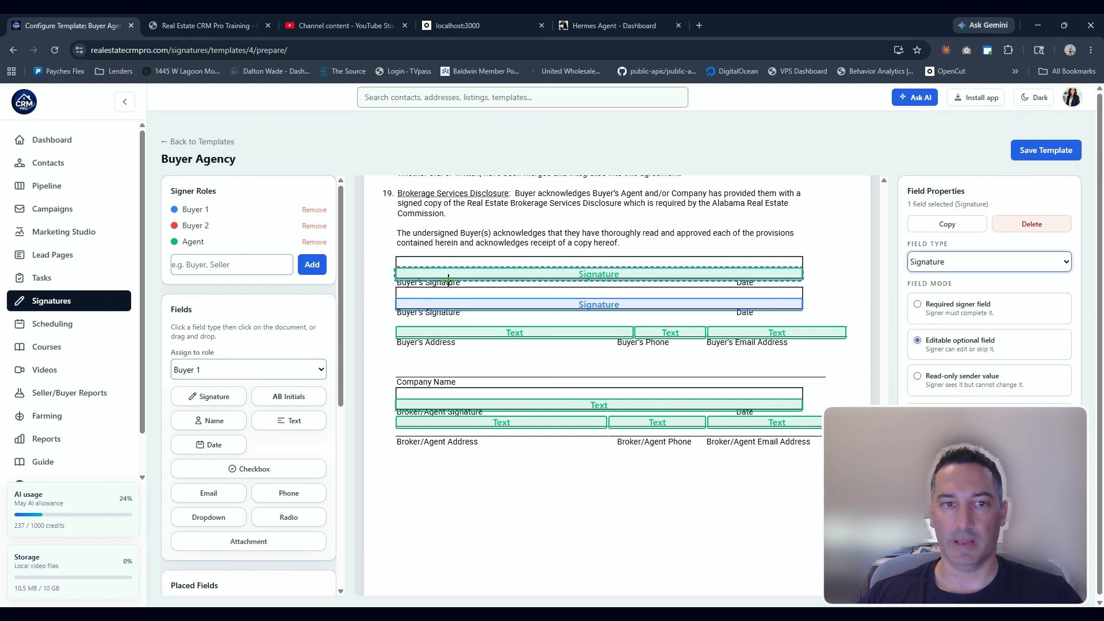
pyautogui.click(199, 380)
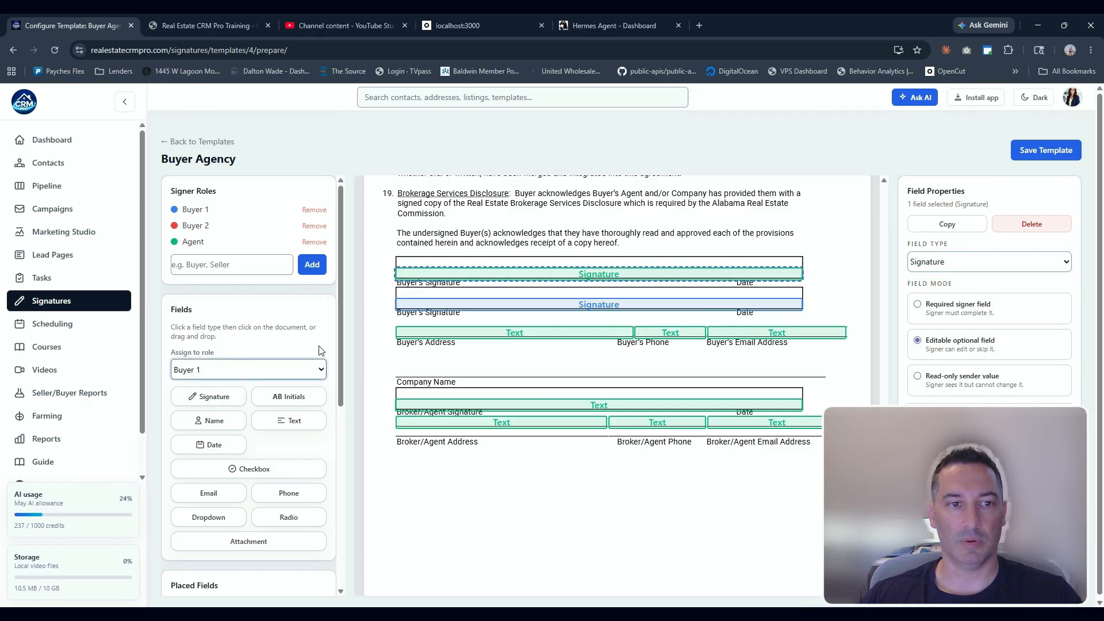
pyautogui.press('Down')
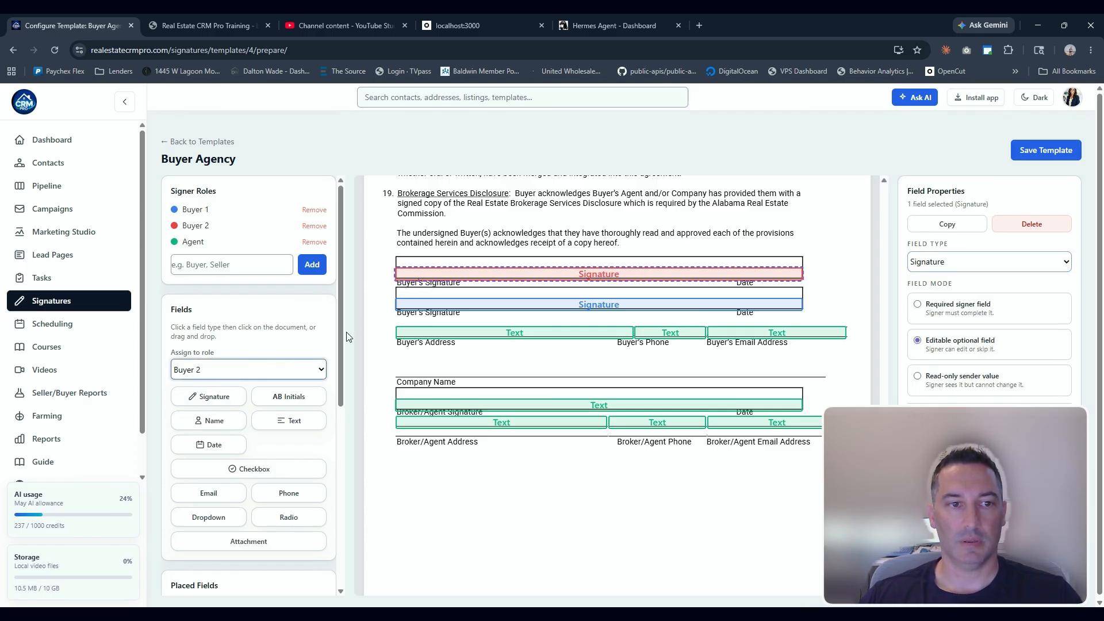
pyautogui.press('Up')
# Reassign the second Buyer's Signature field to Buyer 2
pyautogui.click(423, 305)
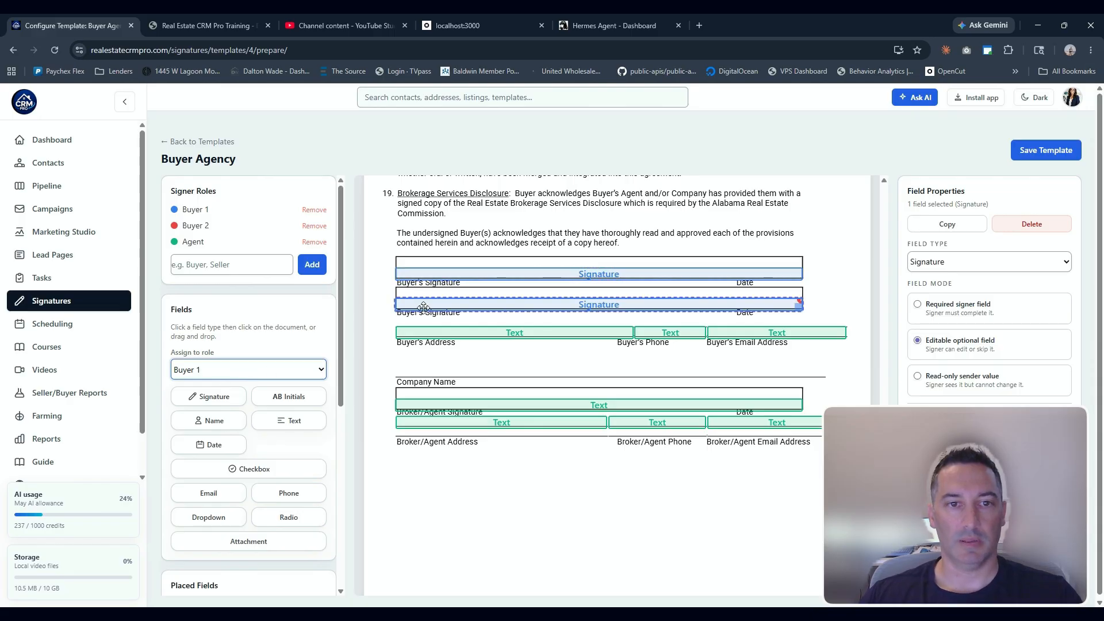
pyautogui.press('Down')
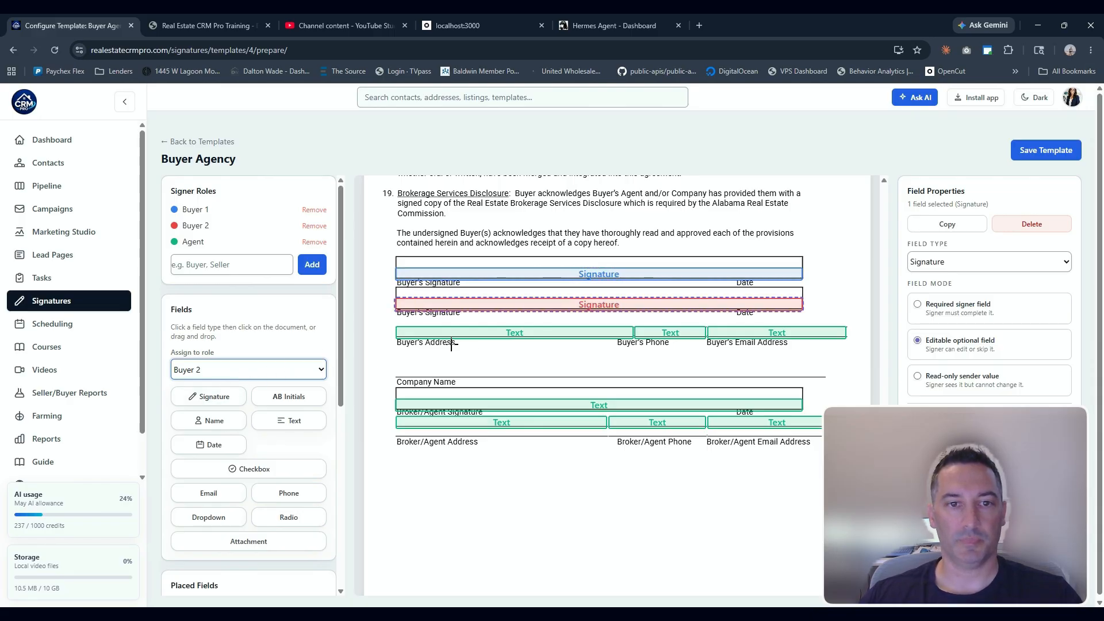
pyautogui.click(452, 344)
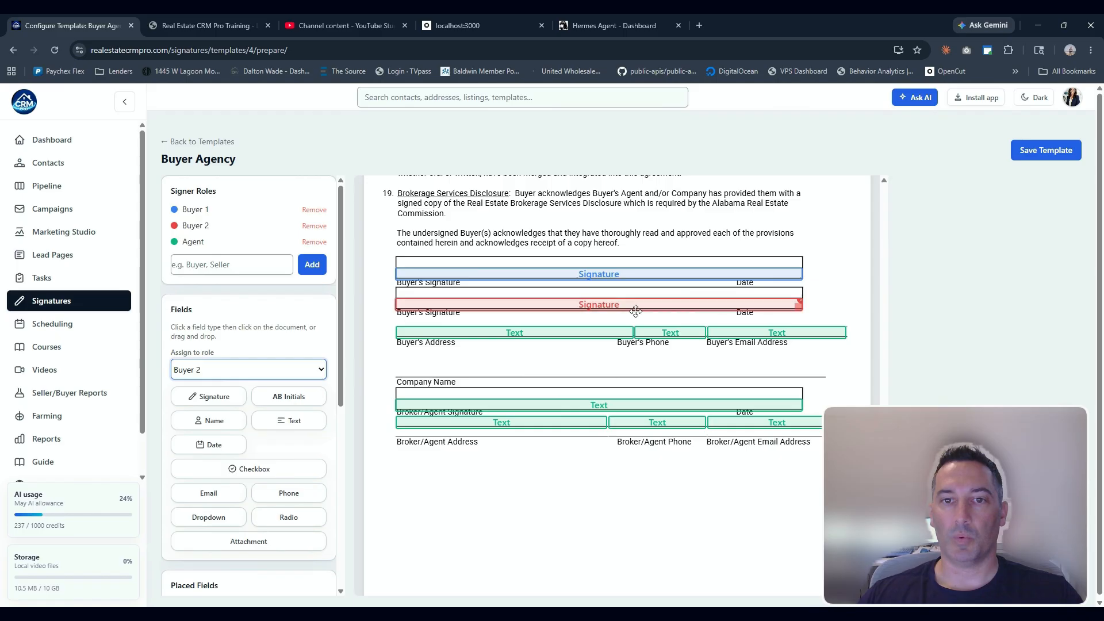
# Save the template and go back to the templates list
pyautogui.scroll(15, 633, 310)
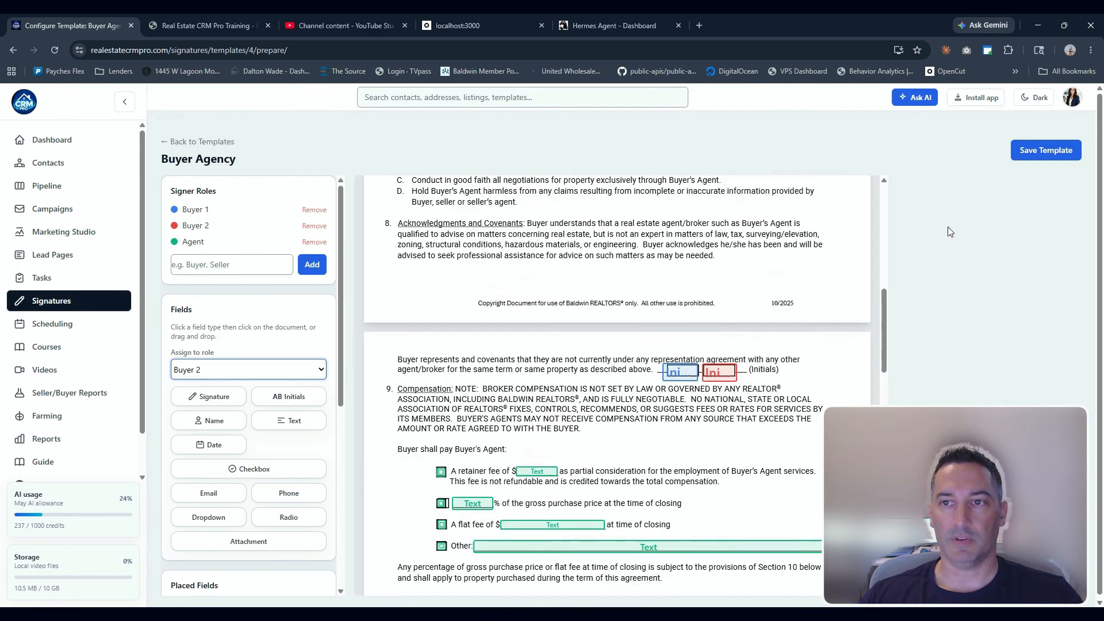
pyautogui.click(1036, 152)
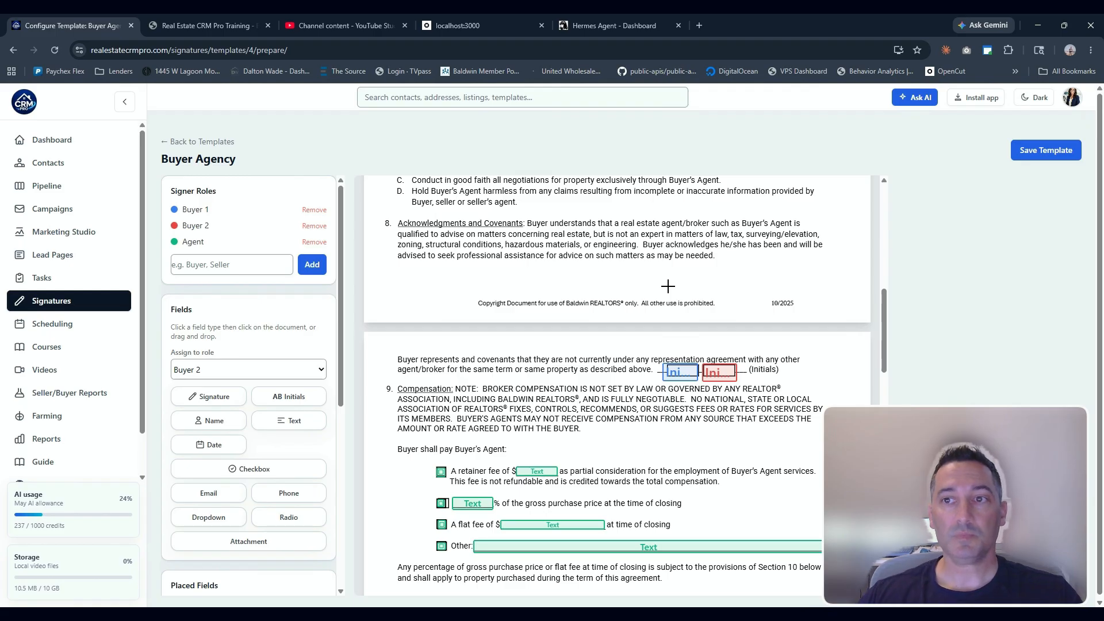
pyautogui.click(213, 147)
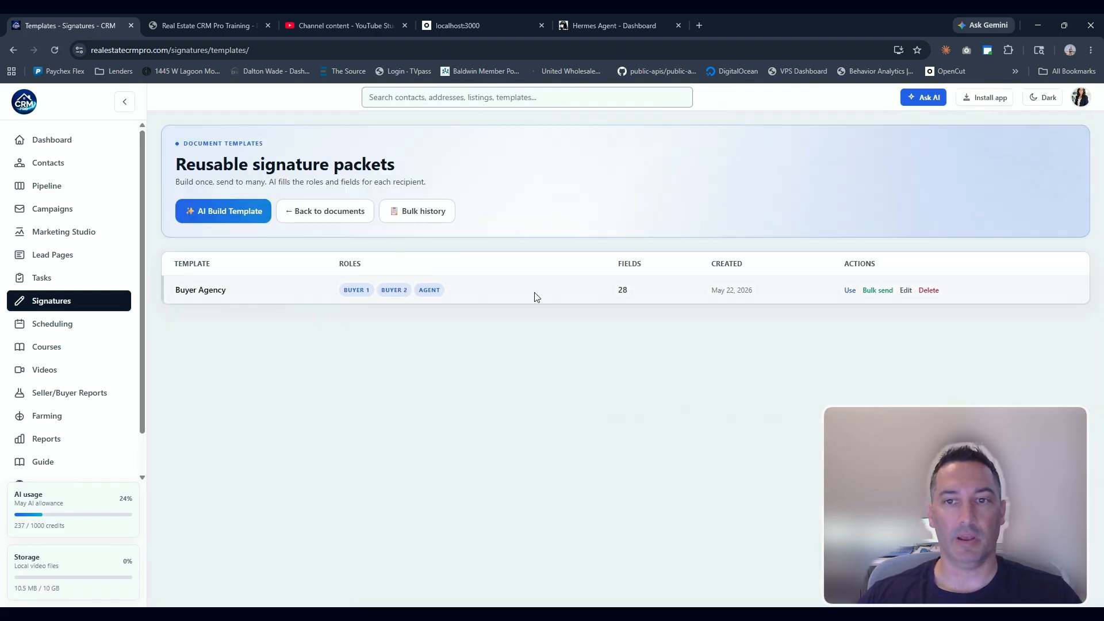
# Preview the Buyer Agency template's signer assignment form and return to the Signatures page
pyautogui.click(849, 292)
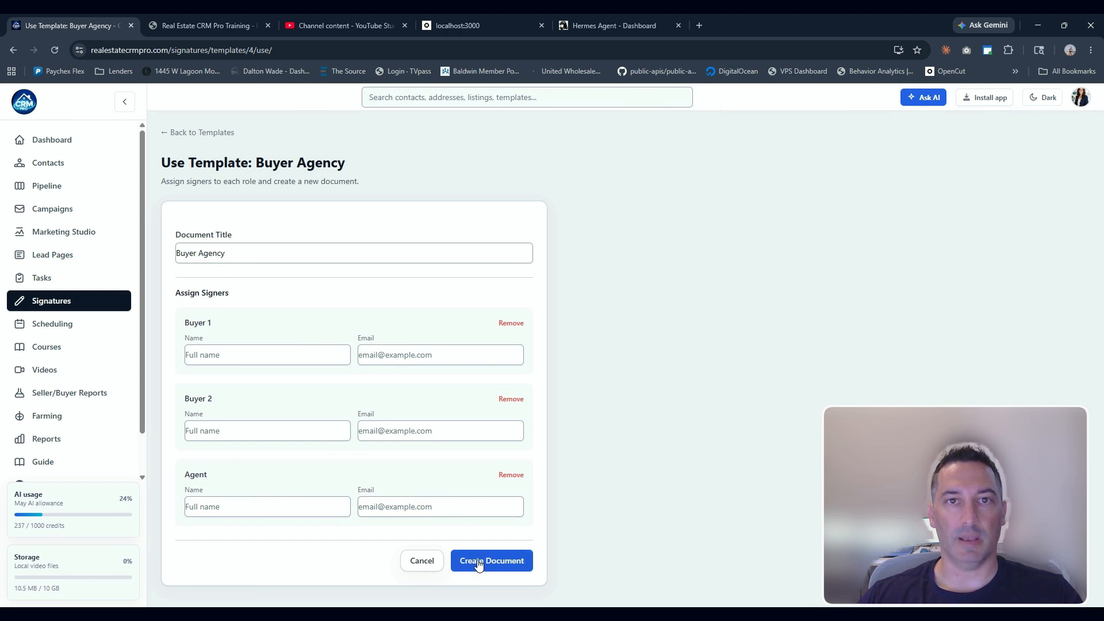
pyautogui.click(197, 133)
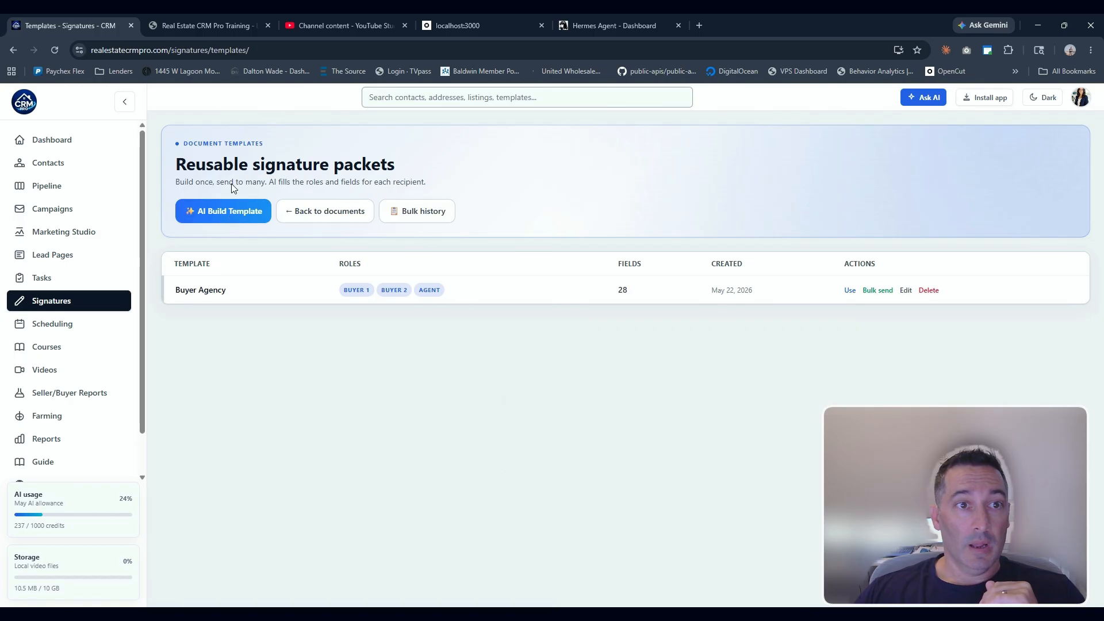
pyautogui.click(68, 300)
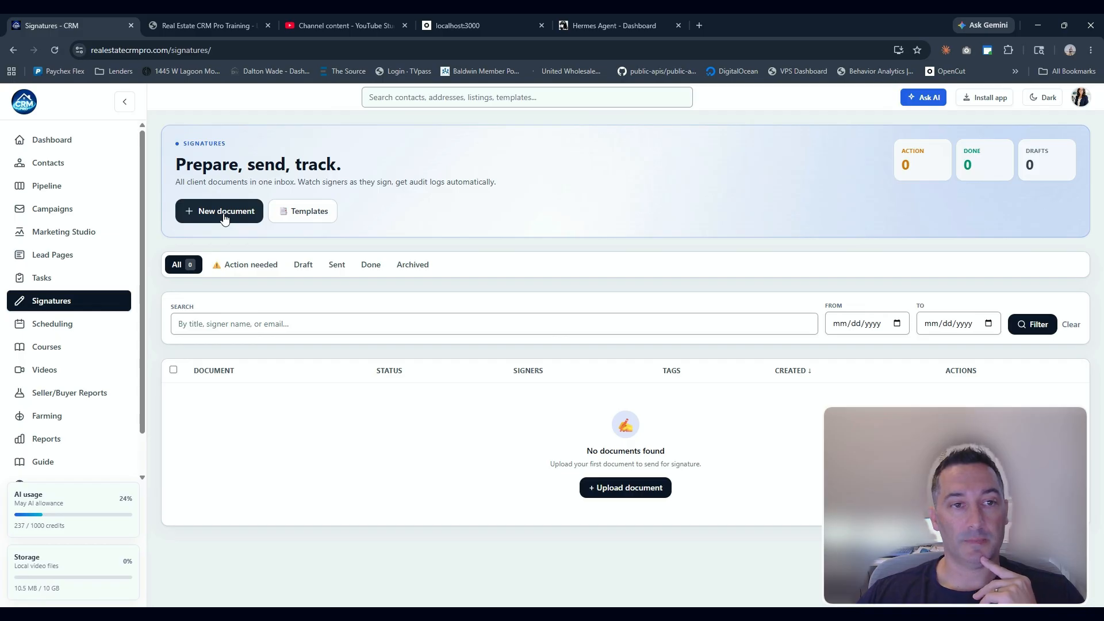
# Start a new signature package titled Purchase Contract
pyautogui.click(225, 216)
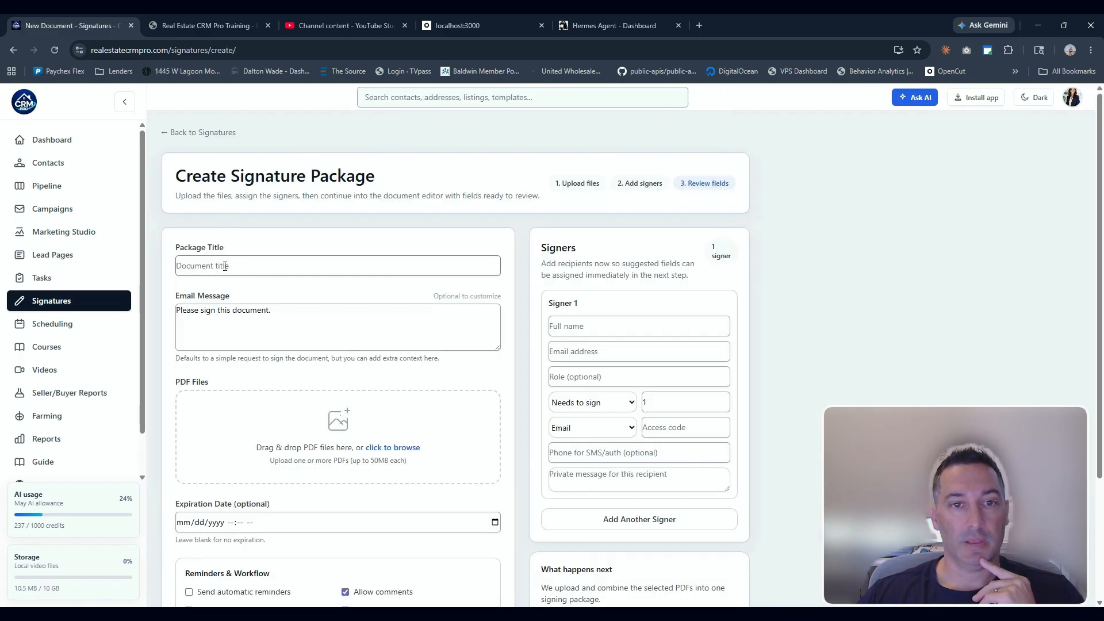
pyautogui.click(225, 265)
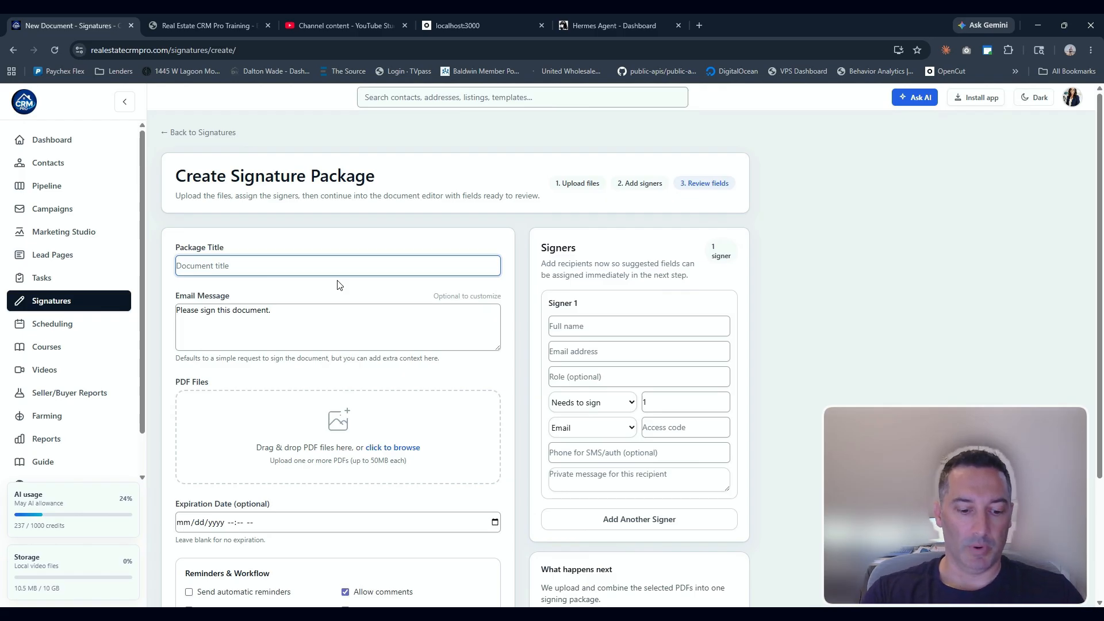
pyautogui.write('Purchase ')
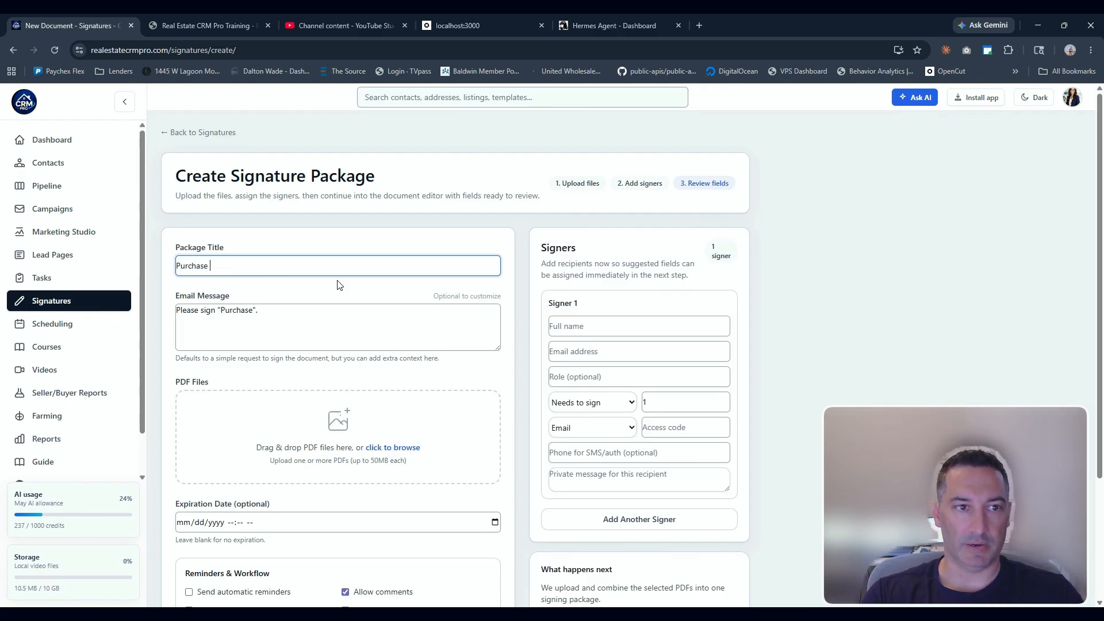
pyautogui.write('Contract')
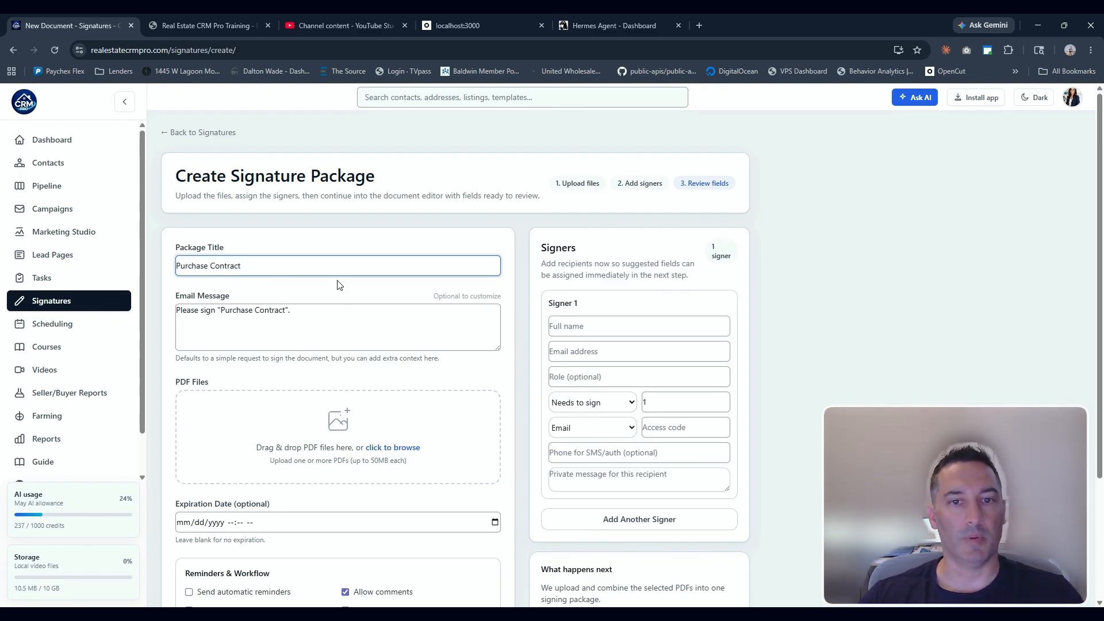
# Attach the Purchase Agreement - Residential 8-24.pdf file to the package
pyautogui.click(298, 418)
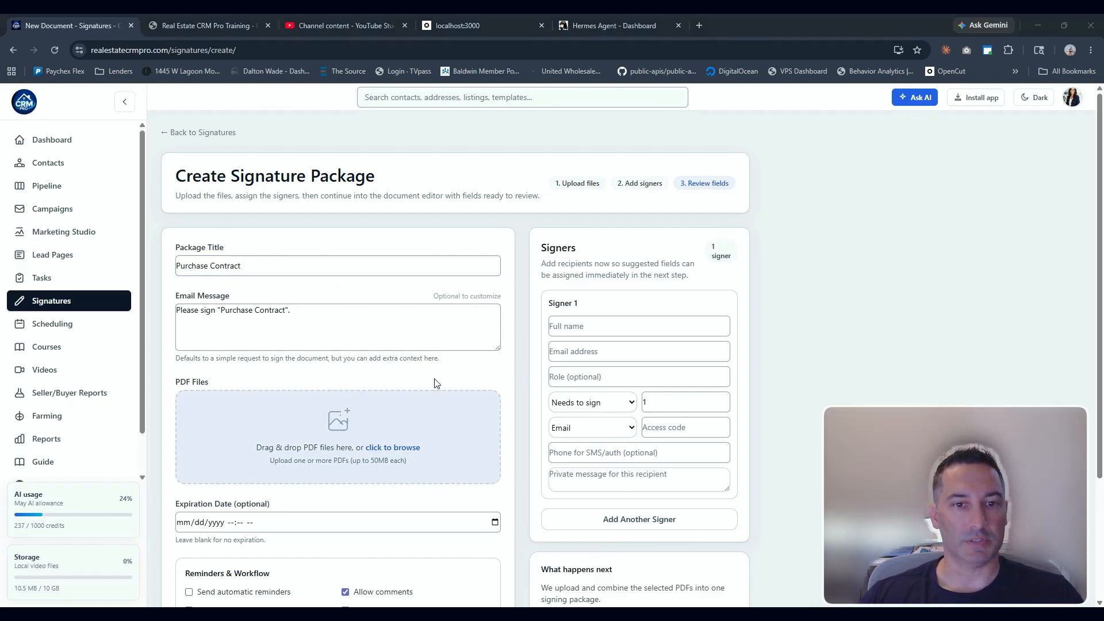
pyautogui.click(501, 424)
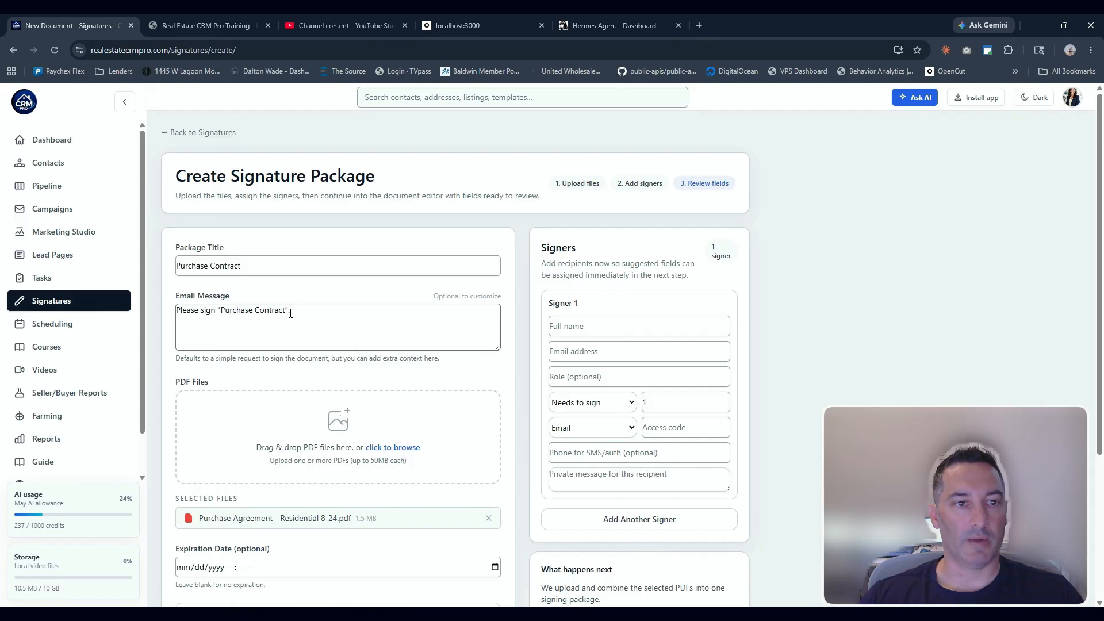
pyautogui.moveTo(290, 314); pyautogui.dragTo(178, 310)
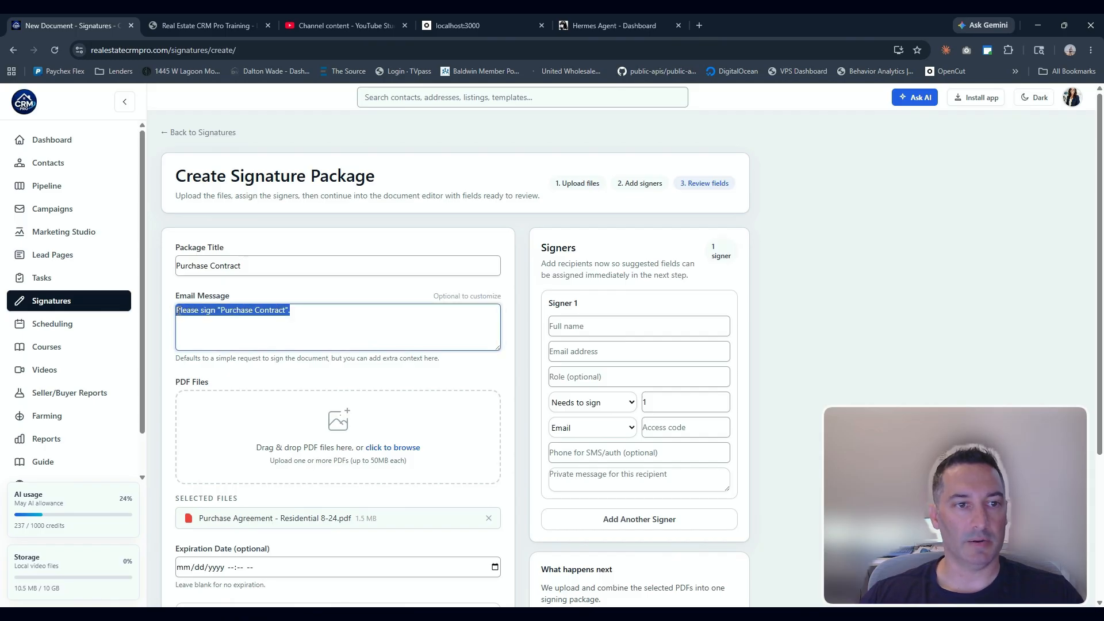
pyautogui.click(331, 335)
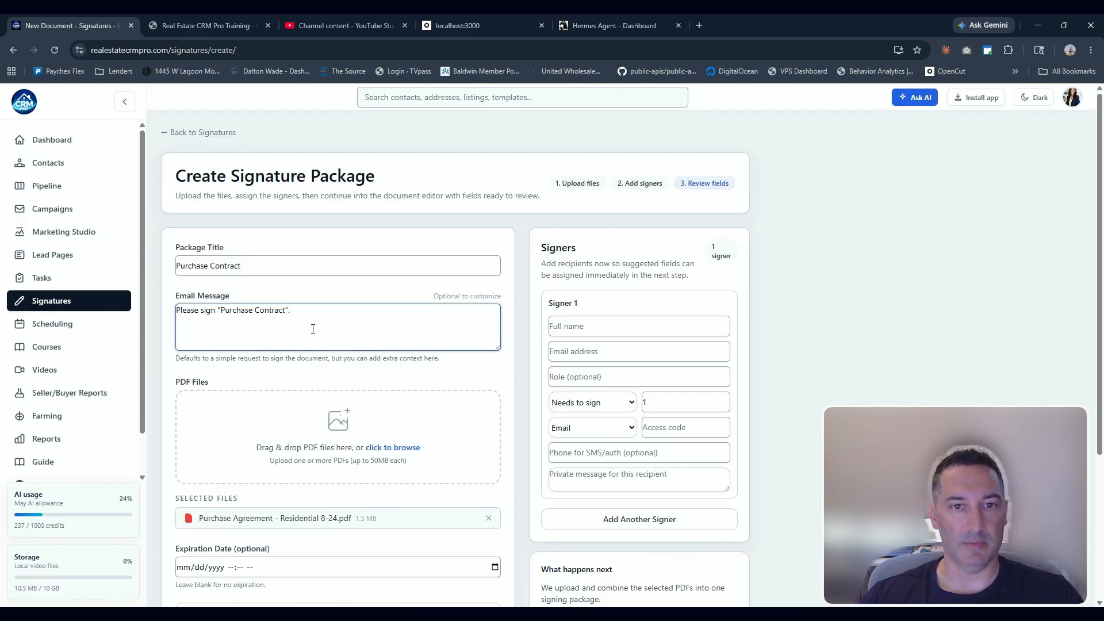
# Fill Signer 1 by picking an existing CRM contact from the name suggestions
pyautogui.click(581, 326)
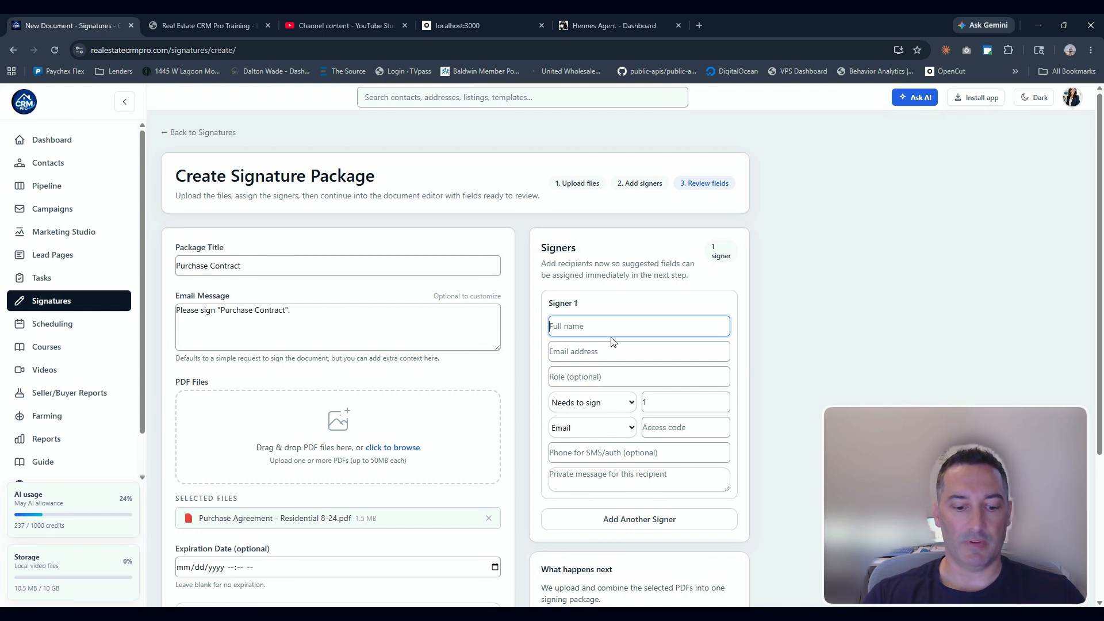
pyautogui.write('jo')
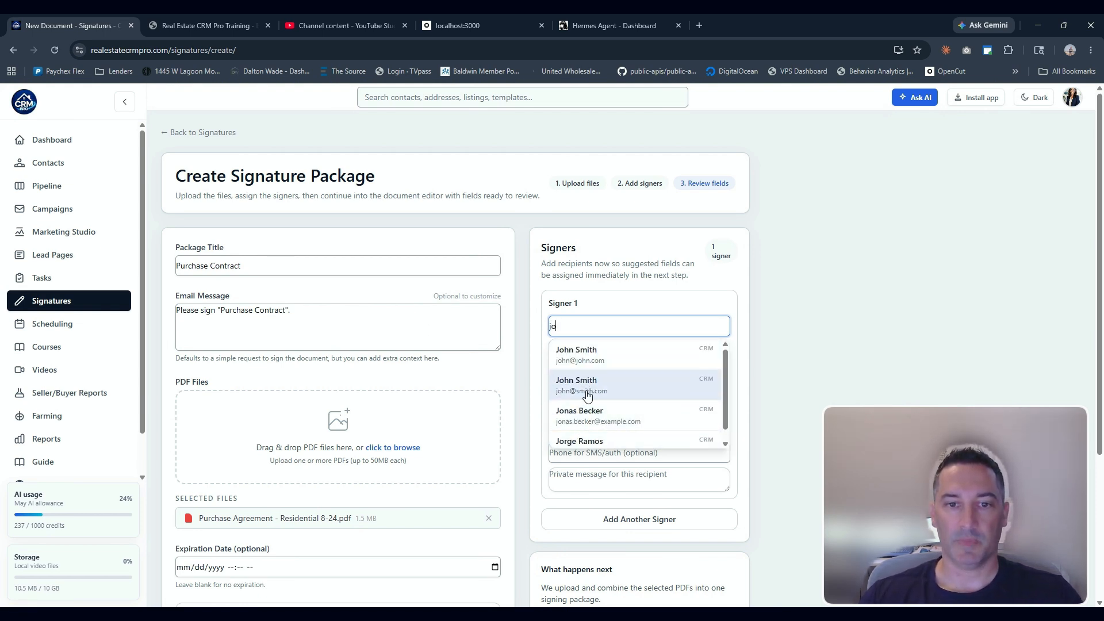
pyautogui.click(586, 416)
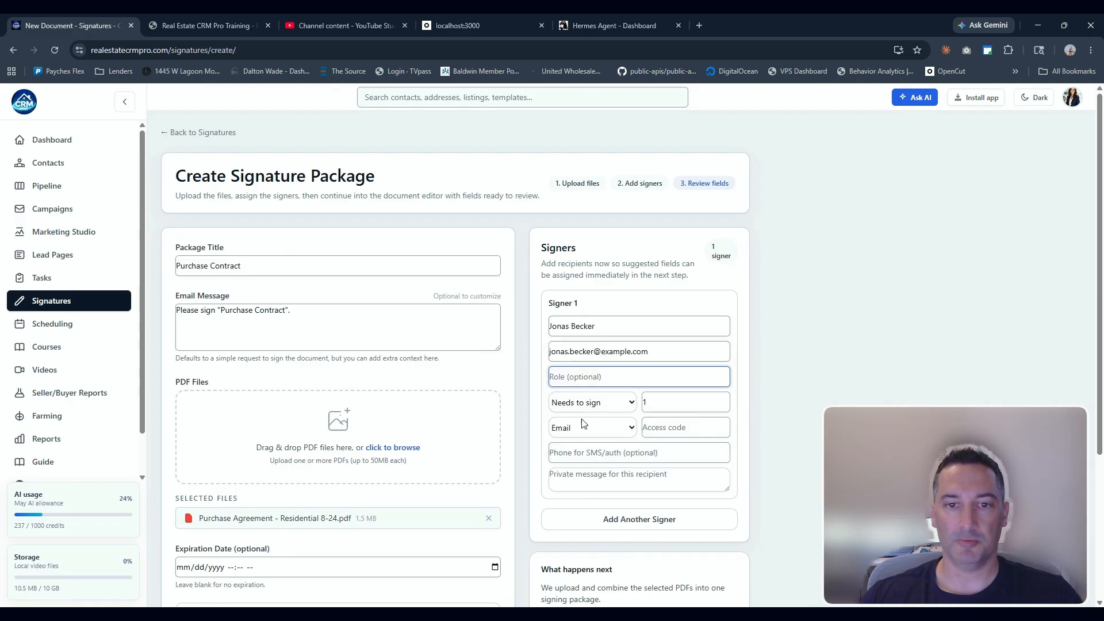
pyautogui.click(670, 430)
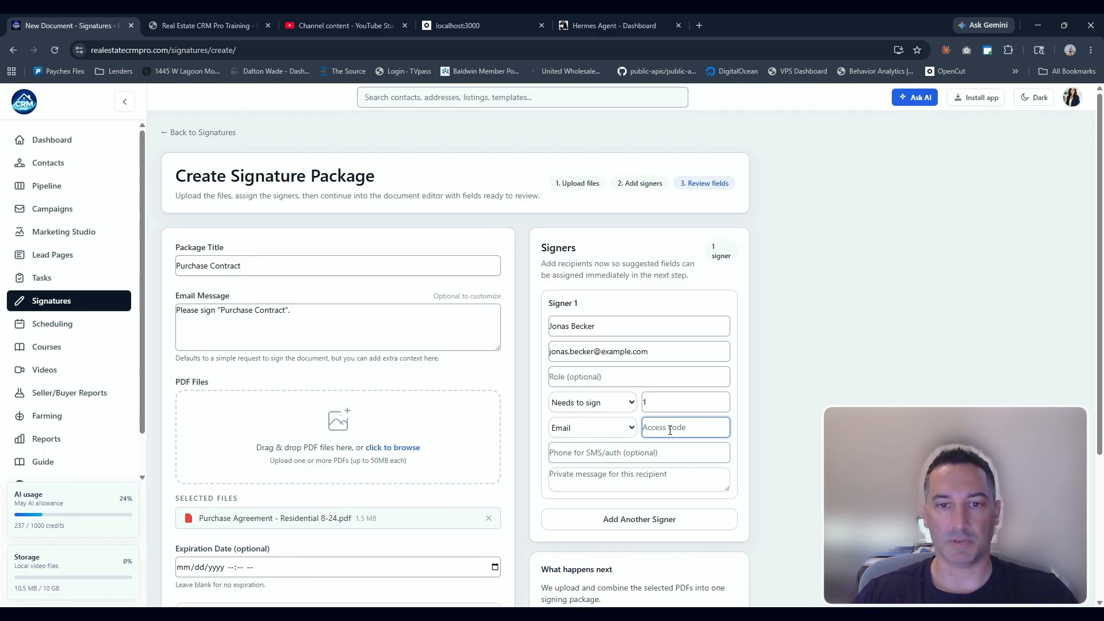
pyautogui.write('1212')
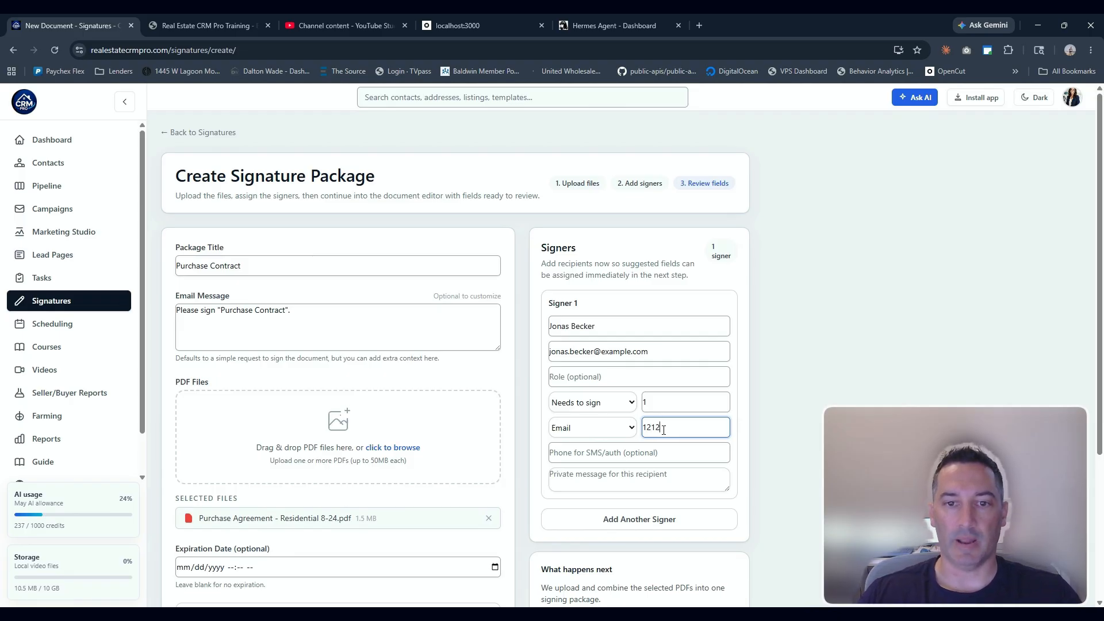
pyautogui.moveTo(663, 430); pyautogui.dragTo(636, 431)
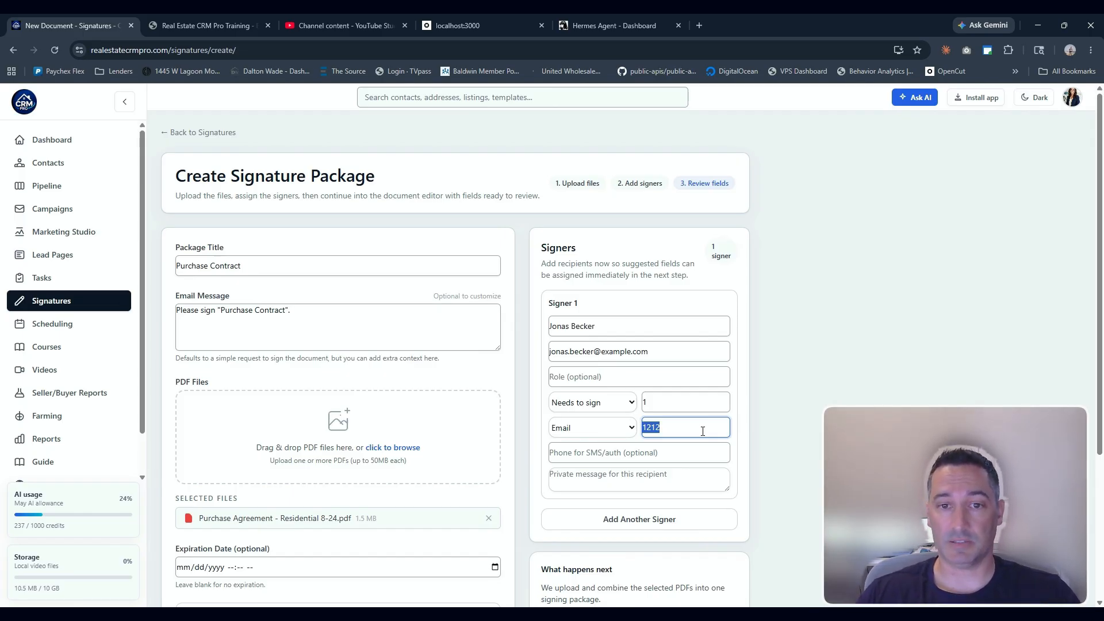
pyautogui.press('BackSpace')
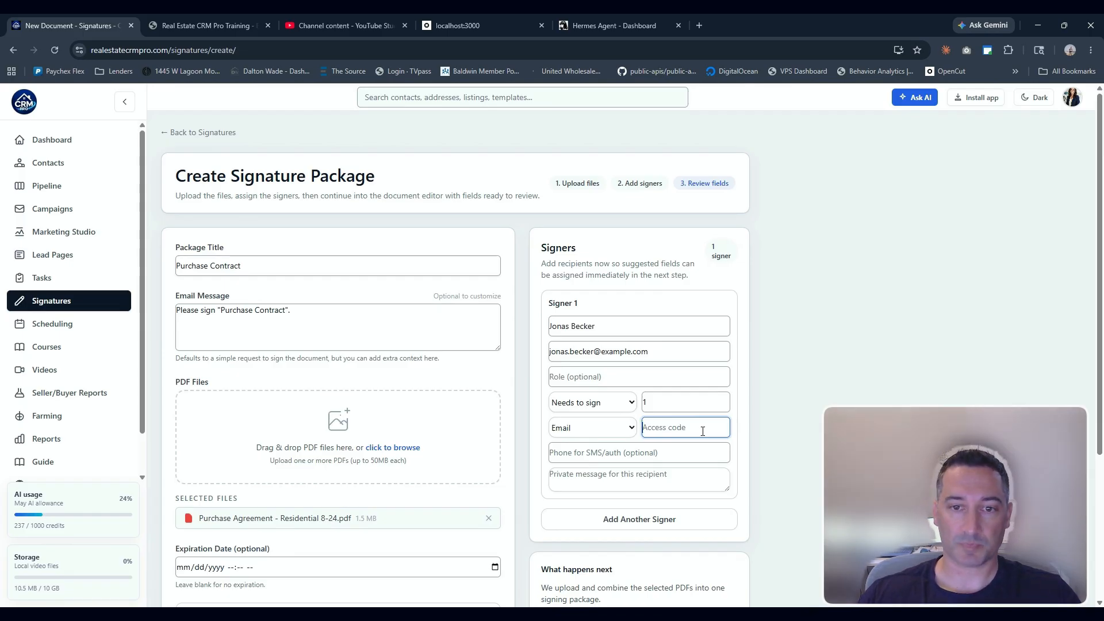
# Set the package expiration date to 05/29/2026 11:16 AM
pyautogui.scroll(-3, 529, 406)
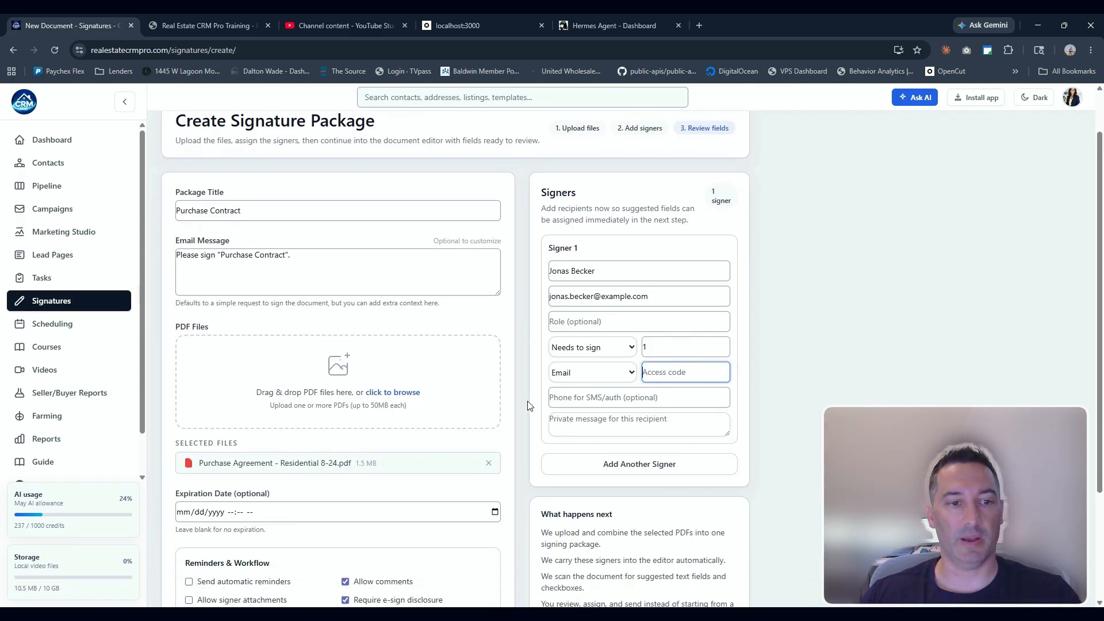
pyautogui.click(310, 365)
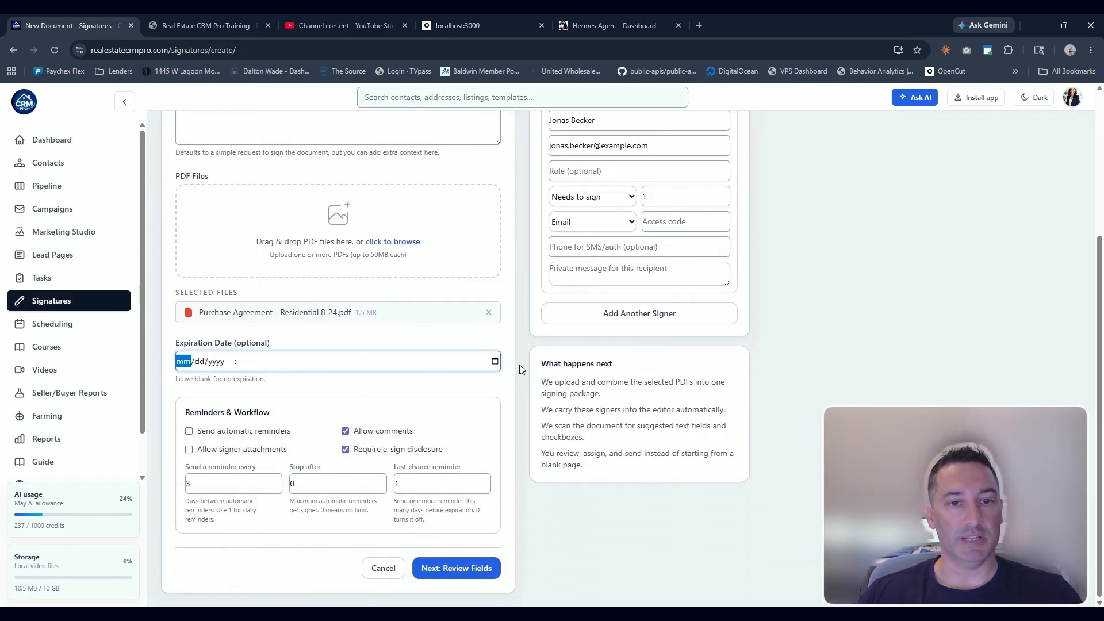
pyautogui.click(496, 363)
pyautogui.click(408, 381)
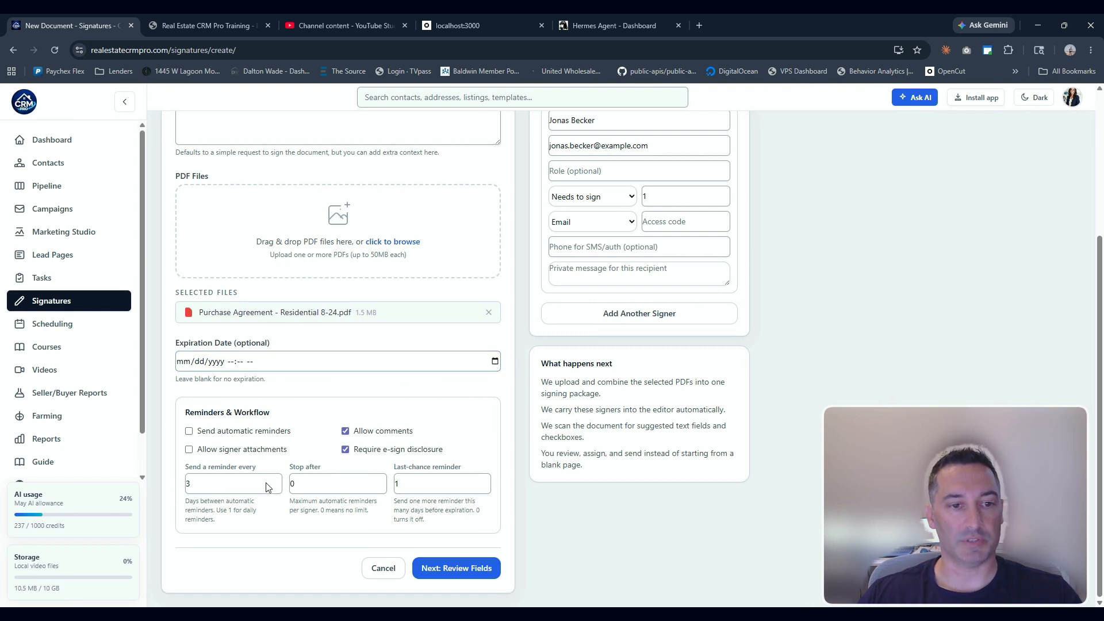
pyautogui.click(266, 483)
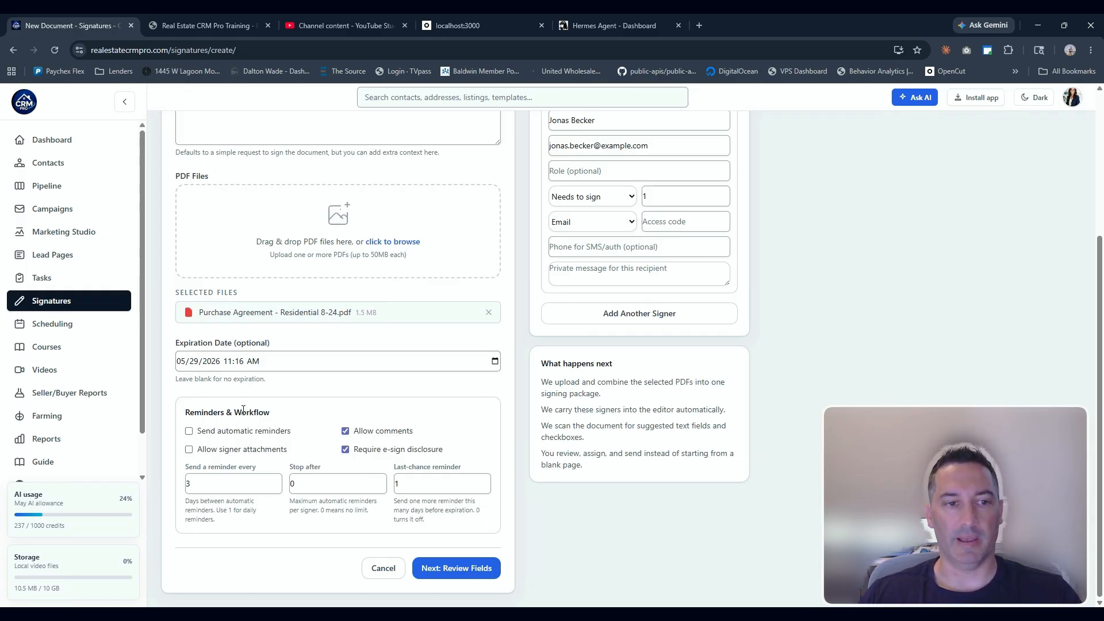
# Enable automatic reminders every 1 day, stopping after 5, with a last-chance reminder of 2 days
pyautogui.click(190, 432)
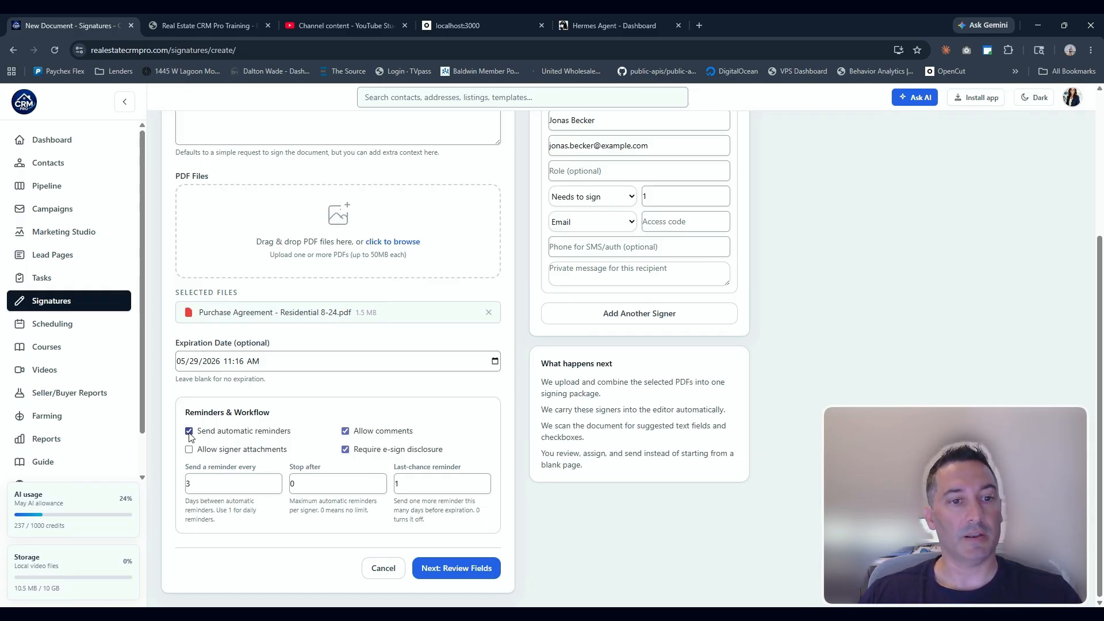
pyautogui.doubleClick(193, 486)
pyautogui.write('1')
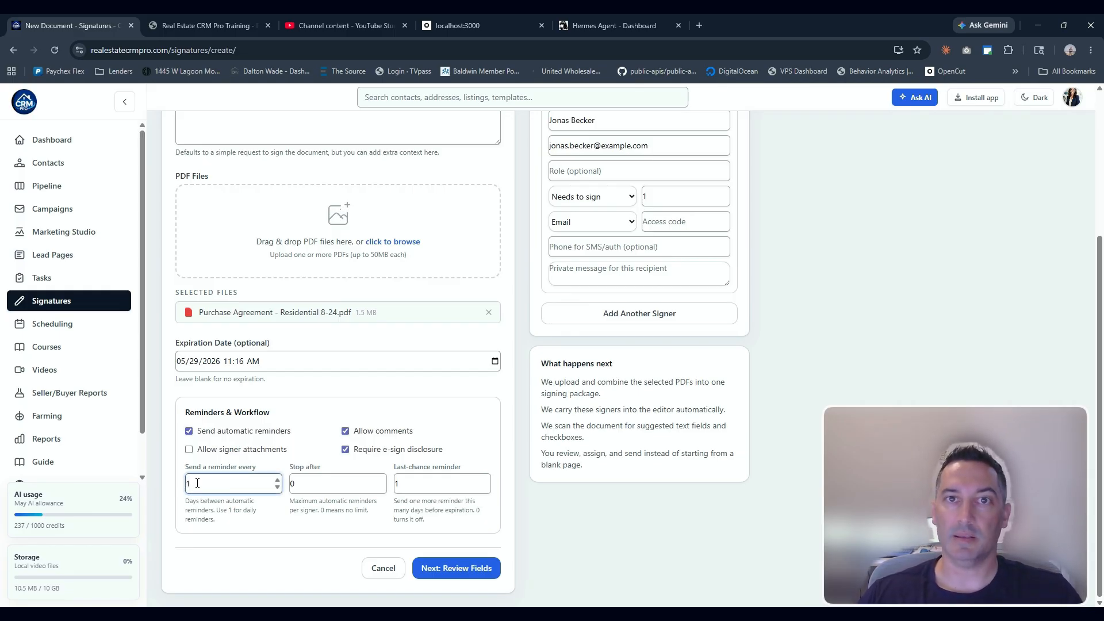
pyautogui.press('Tab')
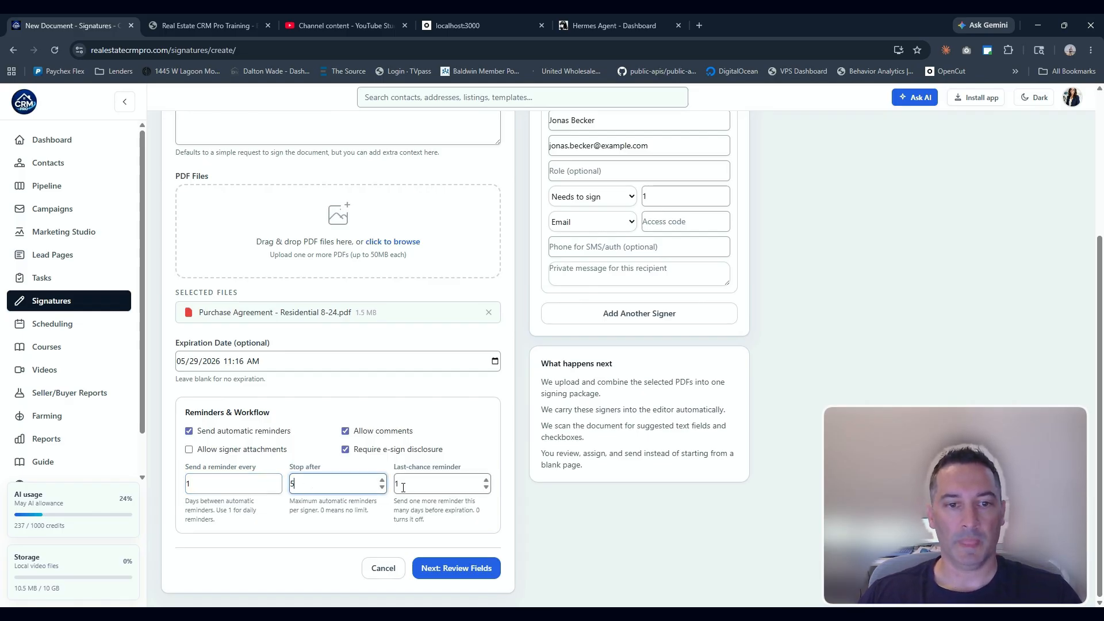
pyautogui.press('Tab')
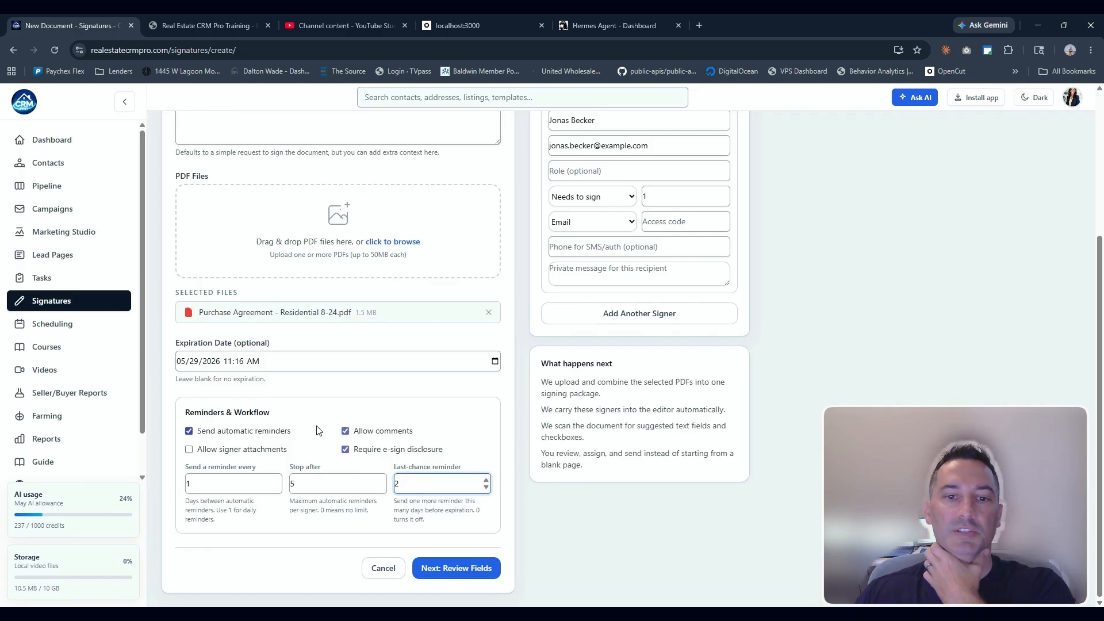
# Continue to field review and add all suggested fields to the document
pyautogui.click(427, 571)
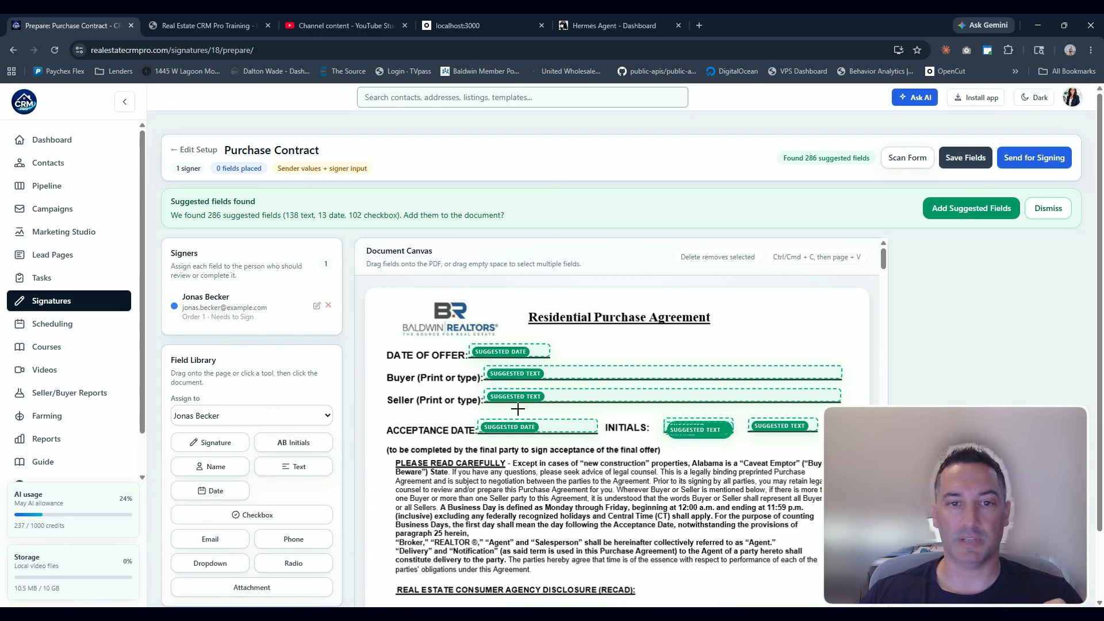
pyautogui.scroll(-10, 631, 444)
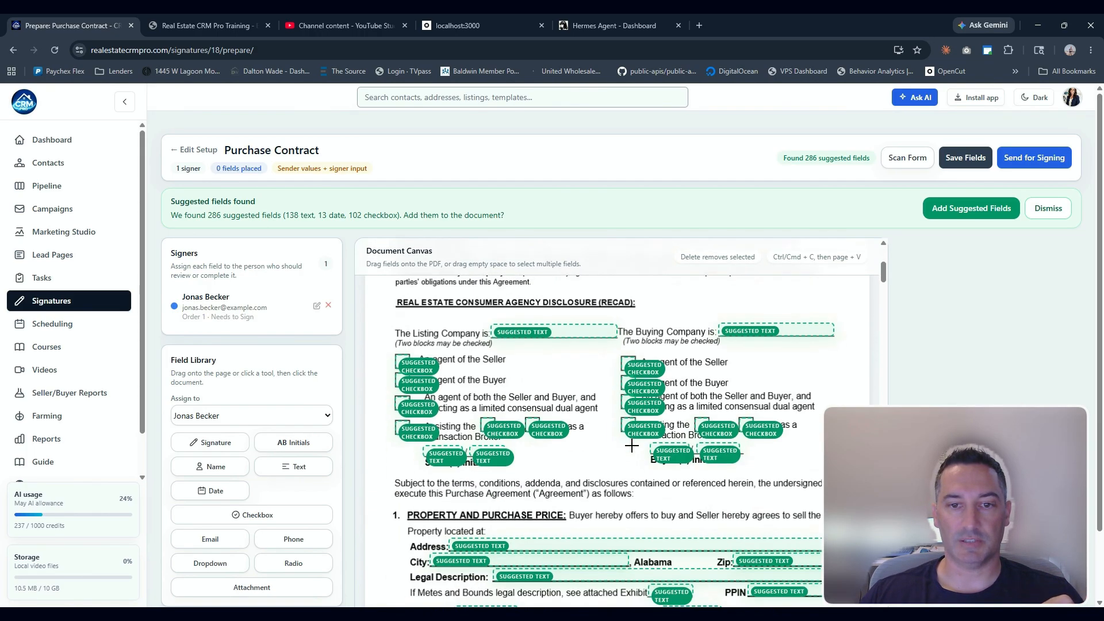
pyautogui.scroll(10, 632, 444)
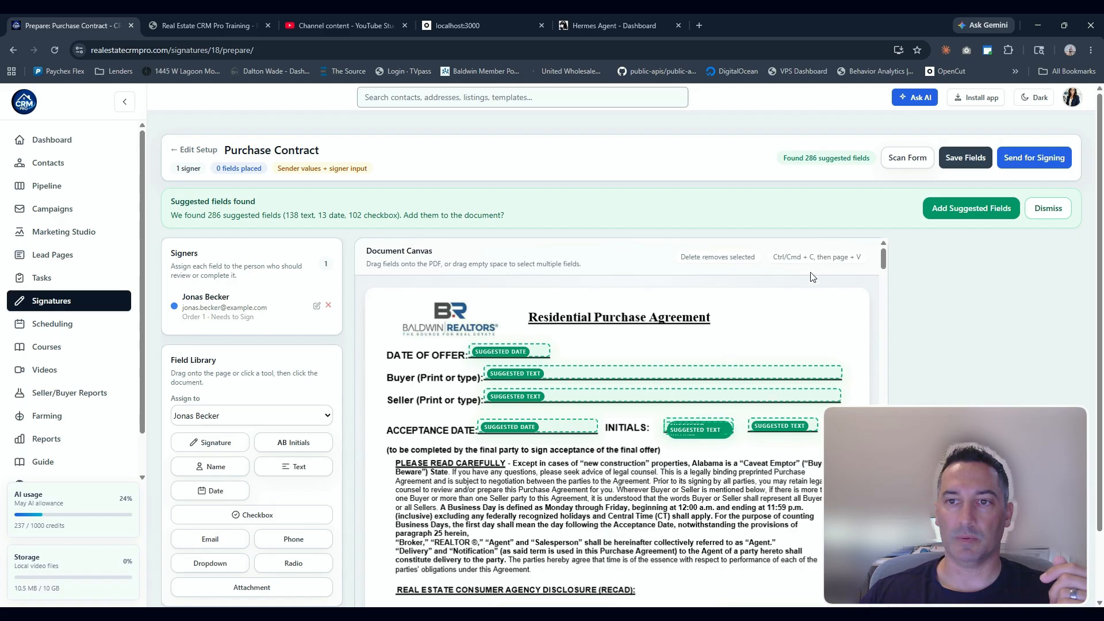
pyautogui.click(971, 217)
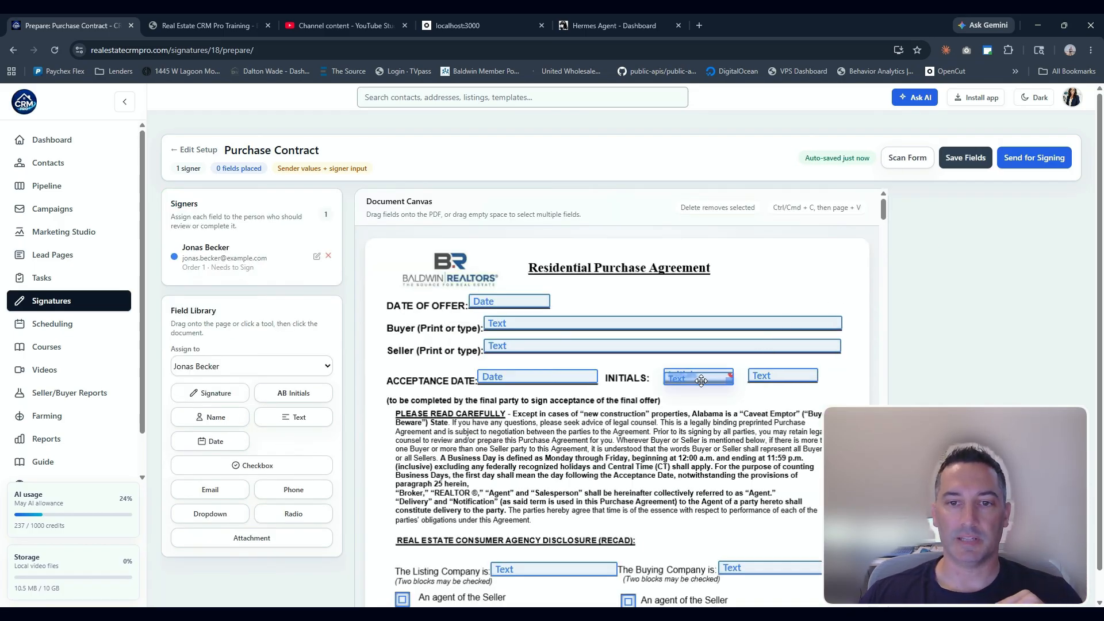
# Move the text field stacked on the first initials box aside and delete it, keeping the Initials field
pyautogui.moveTo(701, 382); pyautogui.dragTo(694, 397)
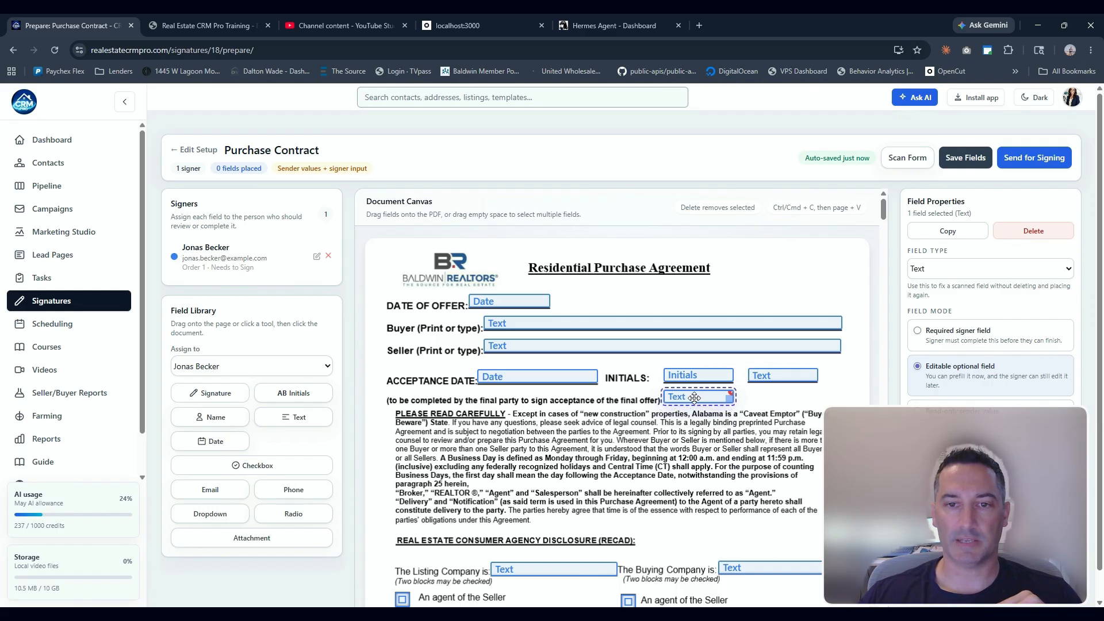
pyautogui.press('Delete')
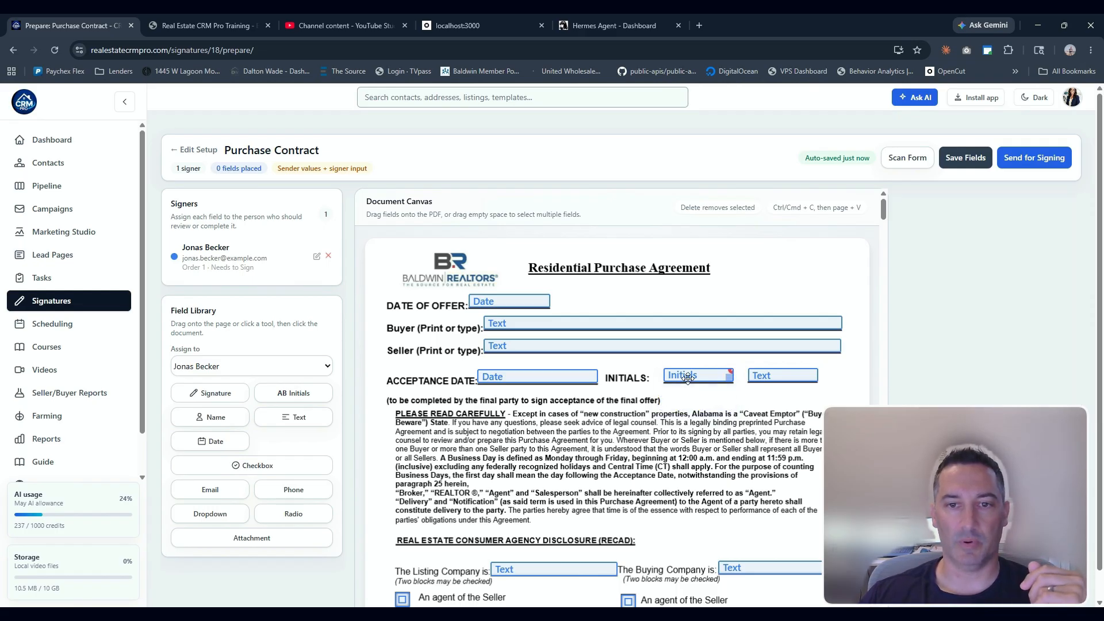
pyautogui.click(691, 376)
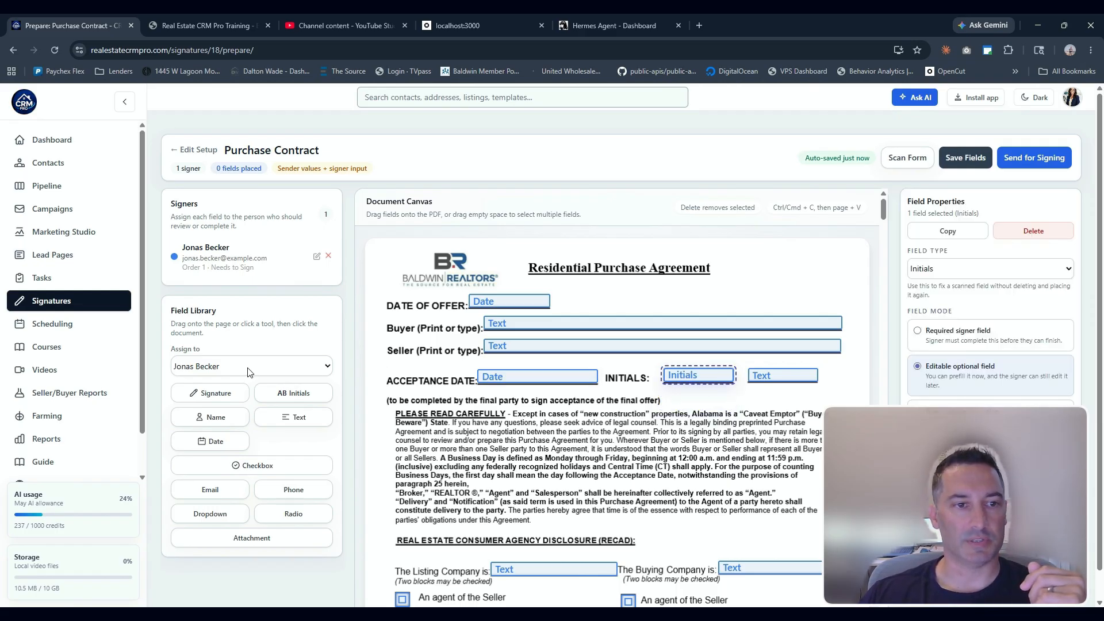
# Change the text field beside the INITIALS box into an Initials field
pyautogui.click(774, 377)
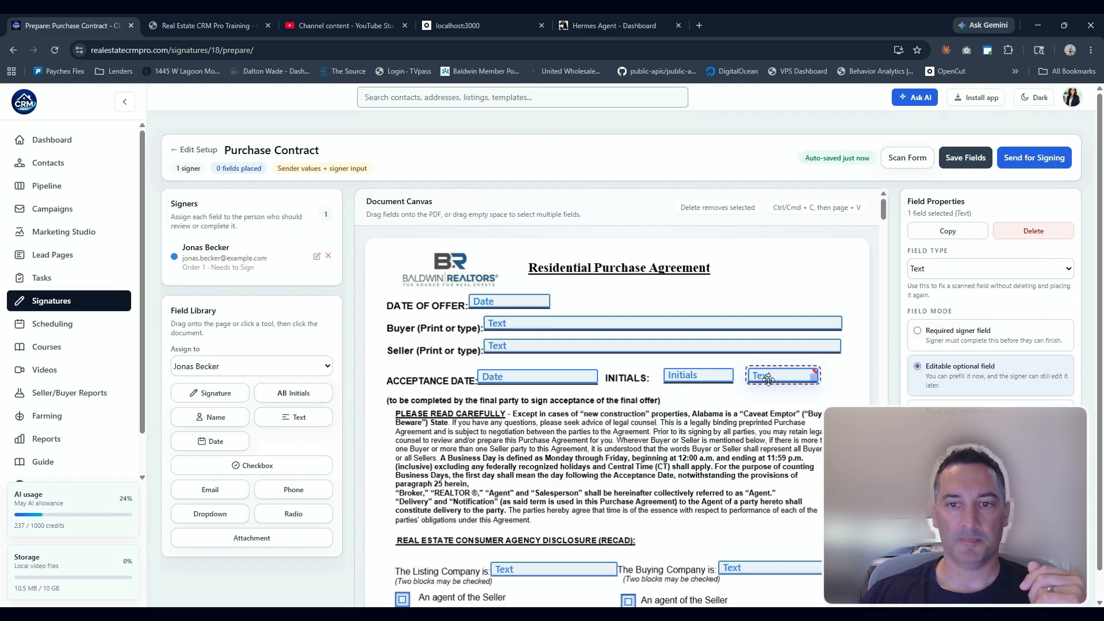
pyautogui.click(938, 276)
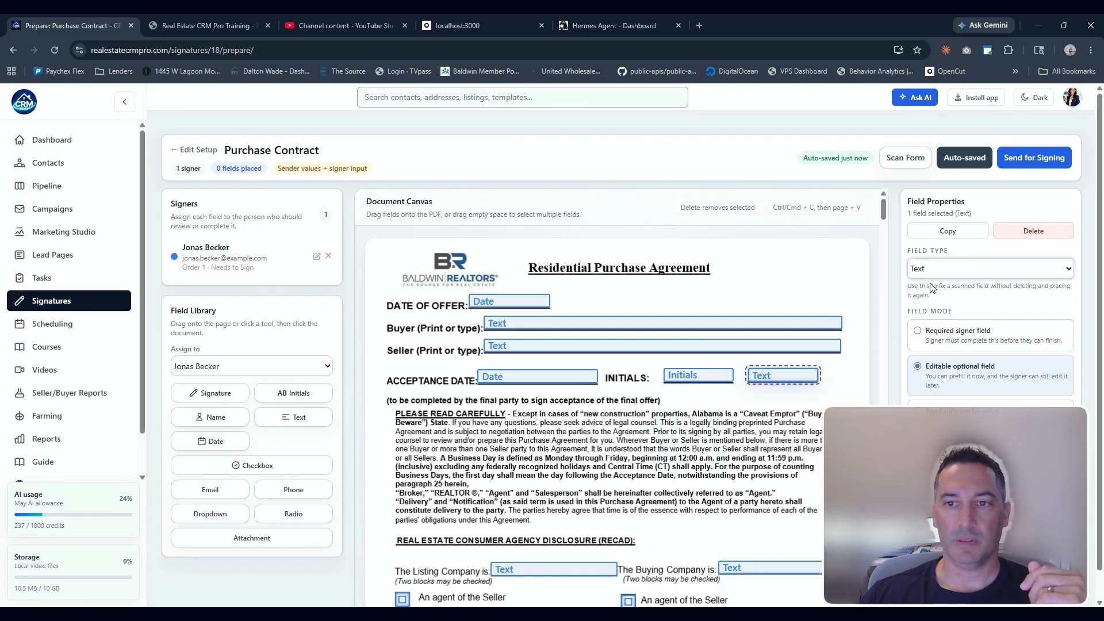
pyautogui.click(933, 325)
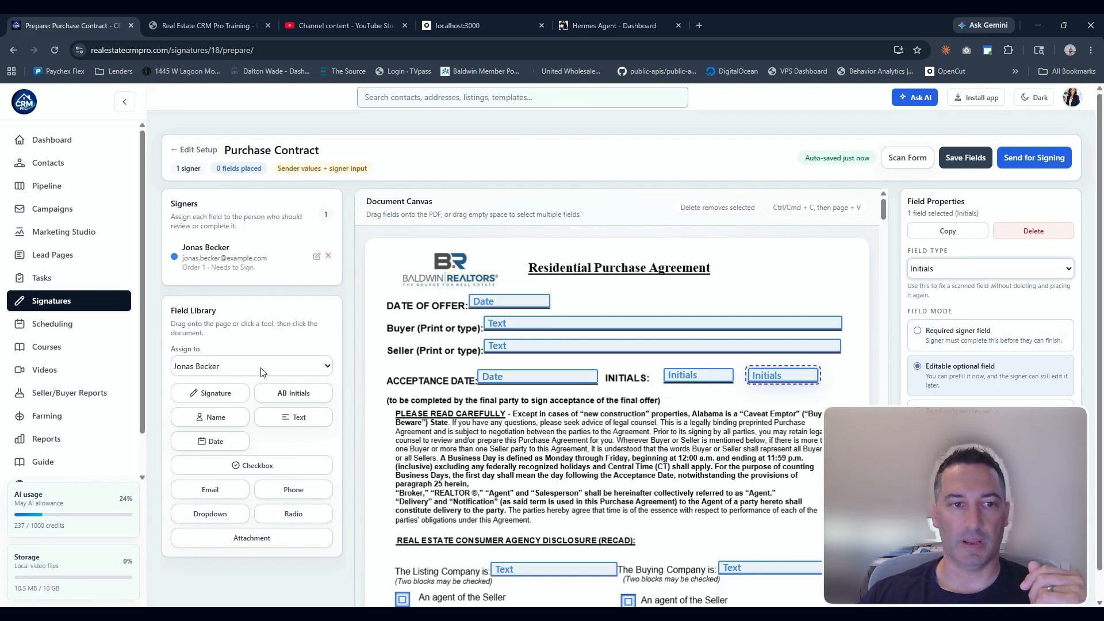
# Delete the second Initials field beside the INITIALS box, keeping only the first one
pyautogui.click(400, 372)
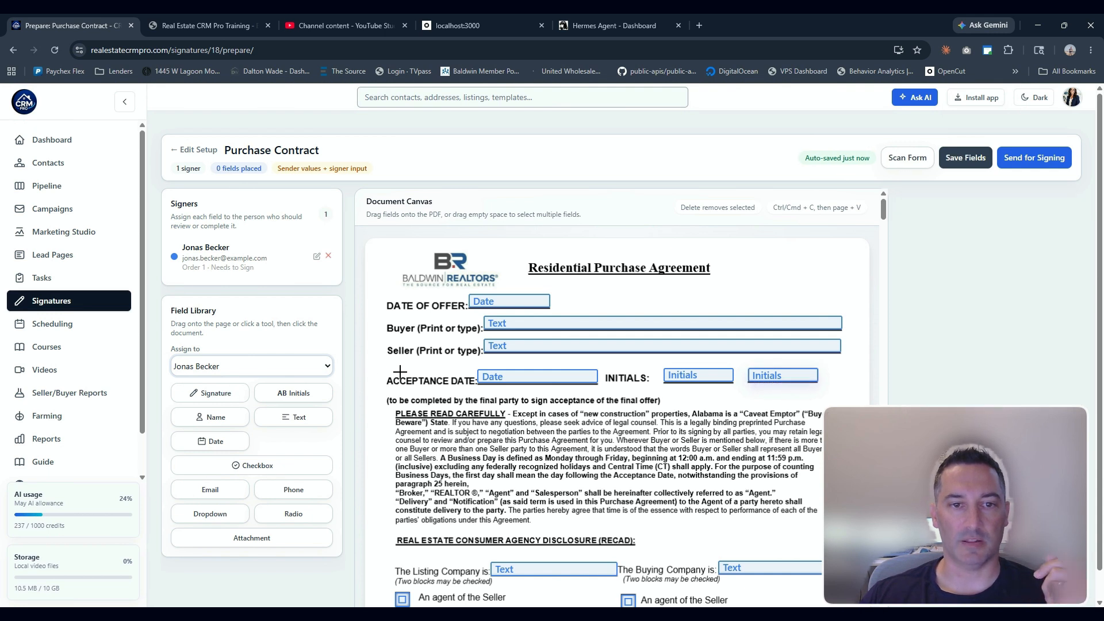
pyautogui.click(755, 381)
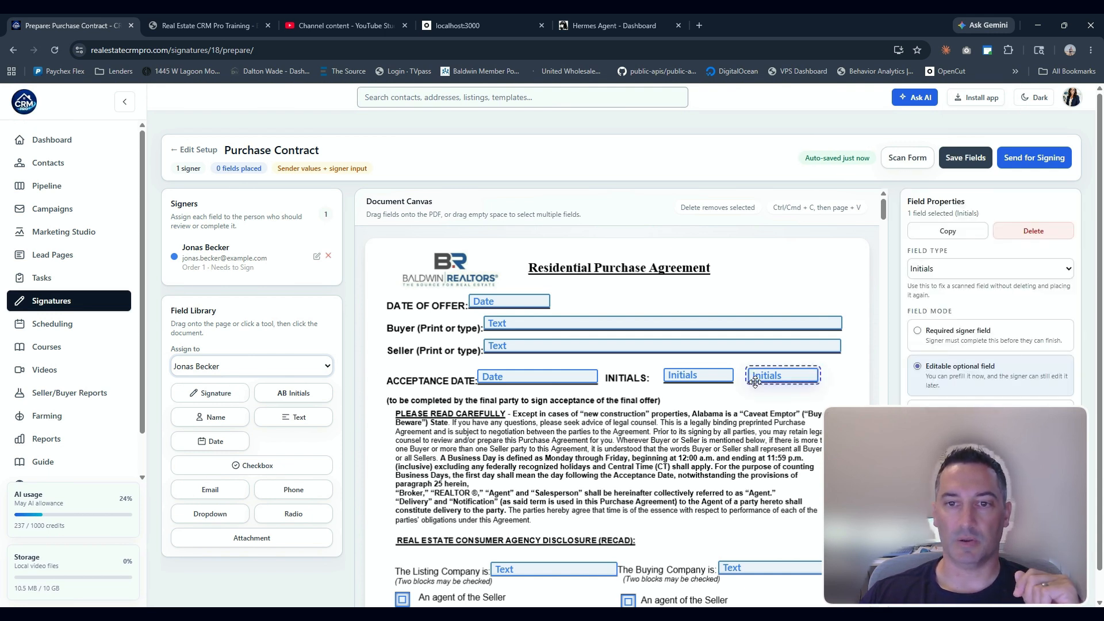
pyautogui.click(1007, 236)
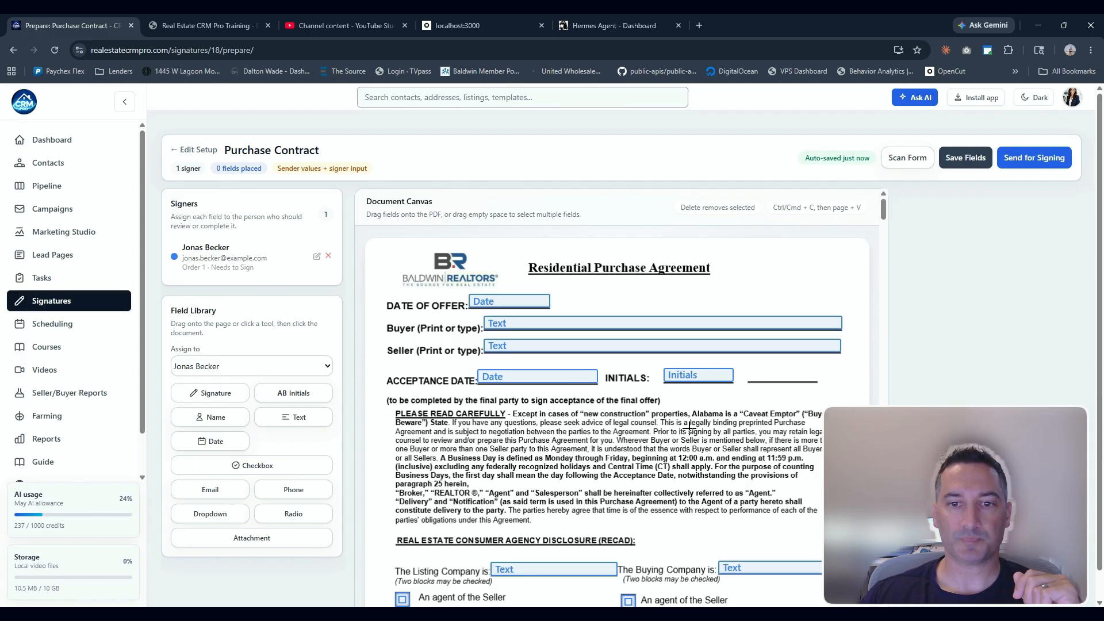
# Delete the duplicate text field stacked on the property address line at the top of page 2
pyautogui.scroll(-7, 689, 426)
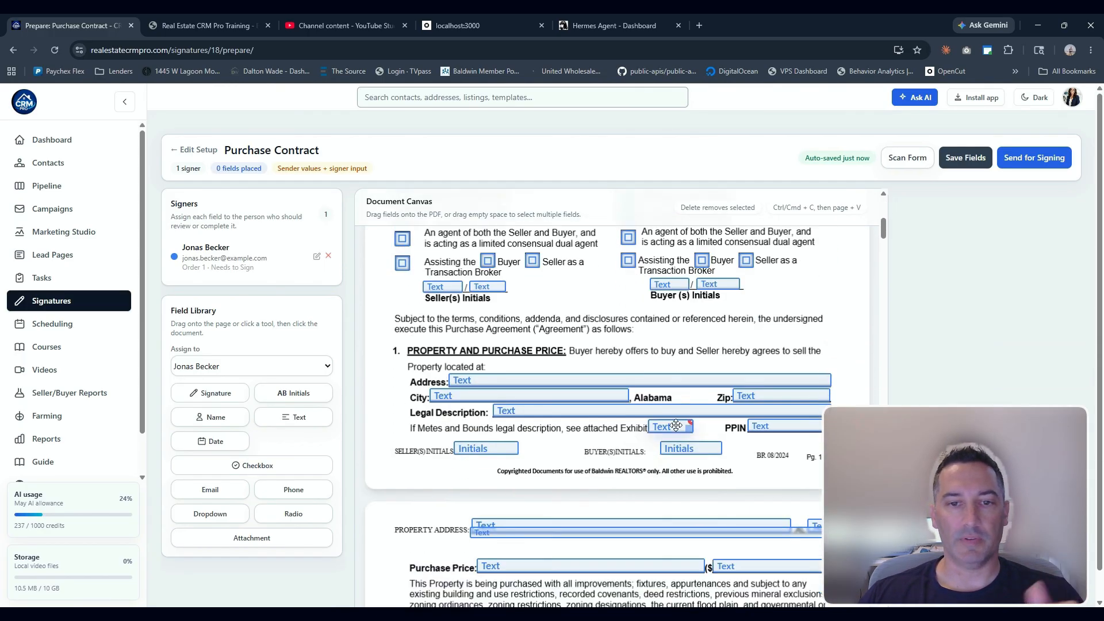
pyautogui.scroll(-6, 677, 426)
pyautogui.scroll(3, 578, 370)
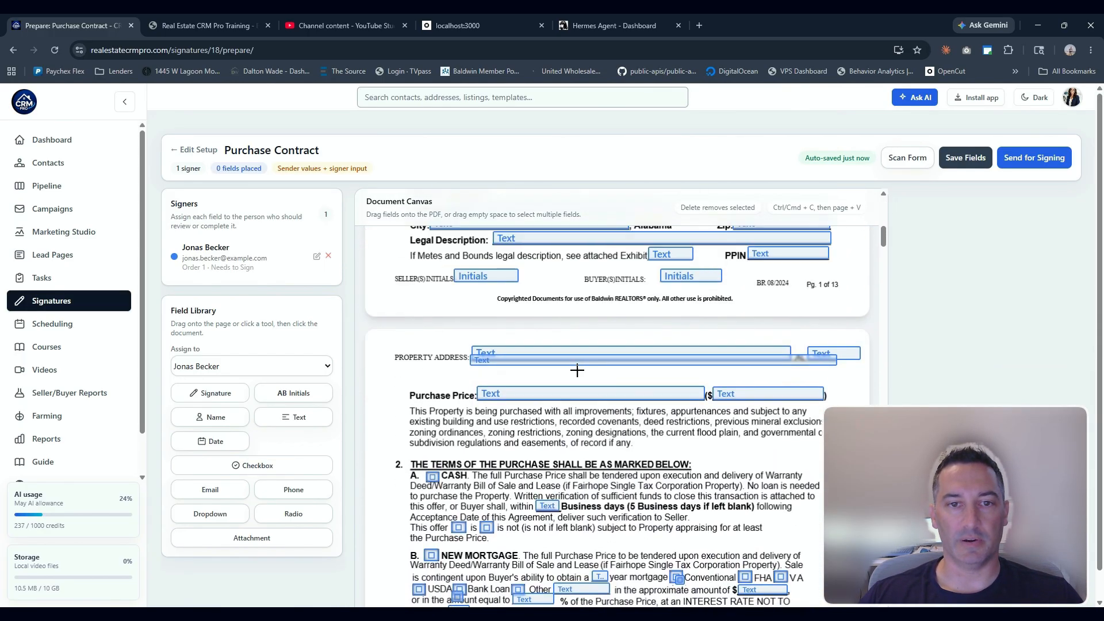
pyautogui.click(574, 361)
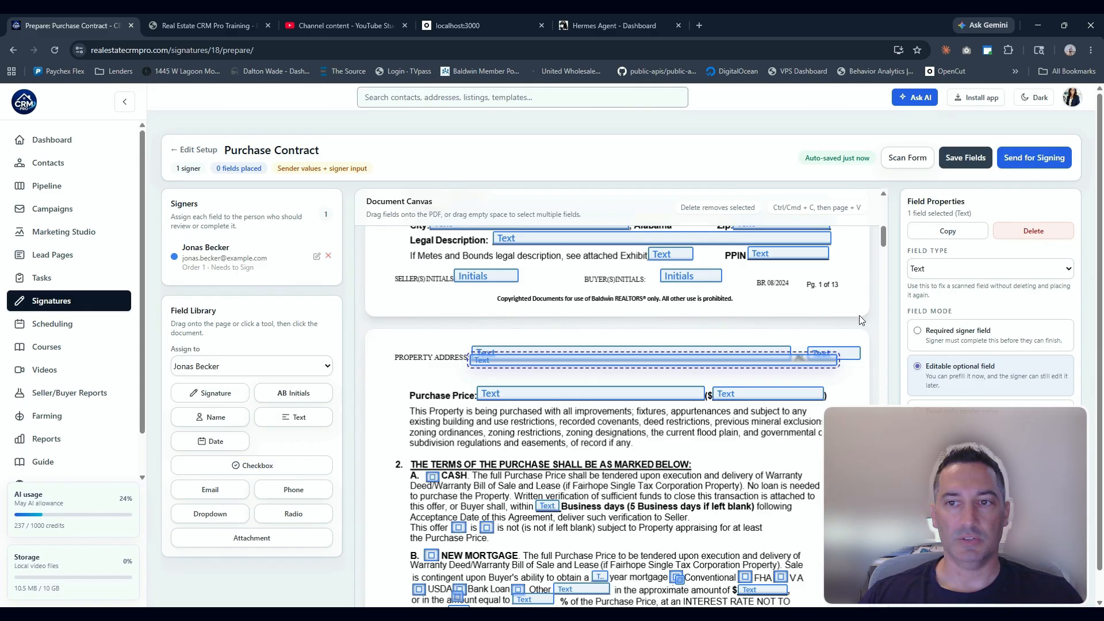
pyautogui.click(1032, 233)
# Try to copy the buyer initials field from page 1 onto page 2's buyer initials line
pyautogui.scroll(-2, 575, 426)
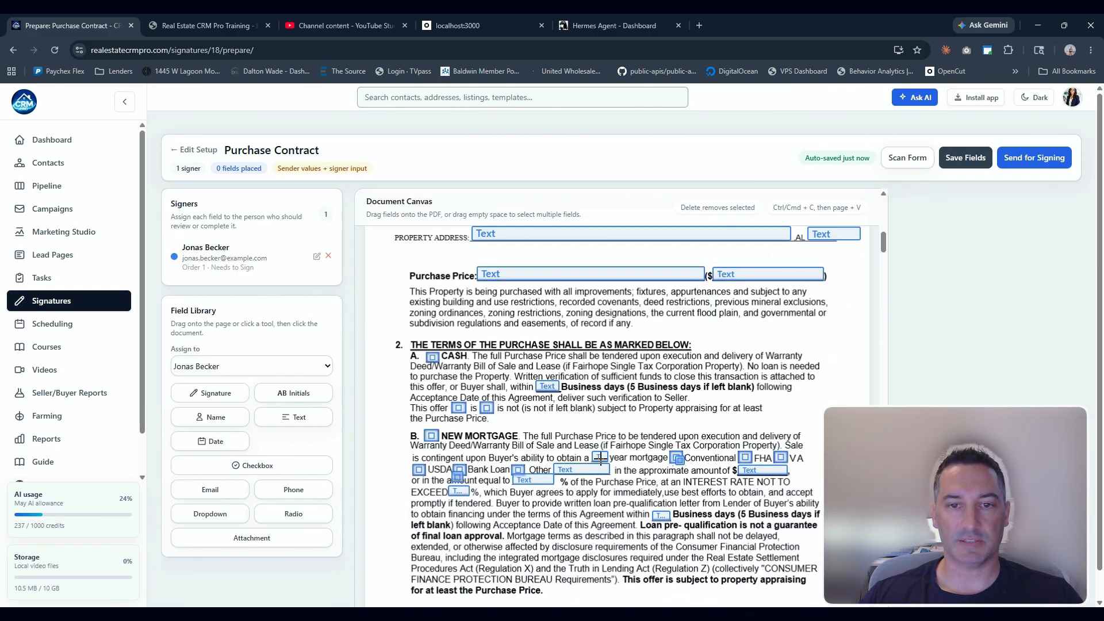
pyautogui.scroll(3, 601, 457)
pyautogui.moveTo(647, 323); pyautogui.dragTo(745, 352)
pyautogui.hotkey('ctrl', 'c')
pyautogui.scroll(-10, 737, 346)
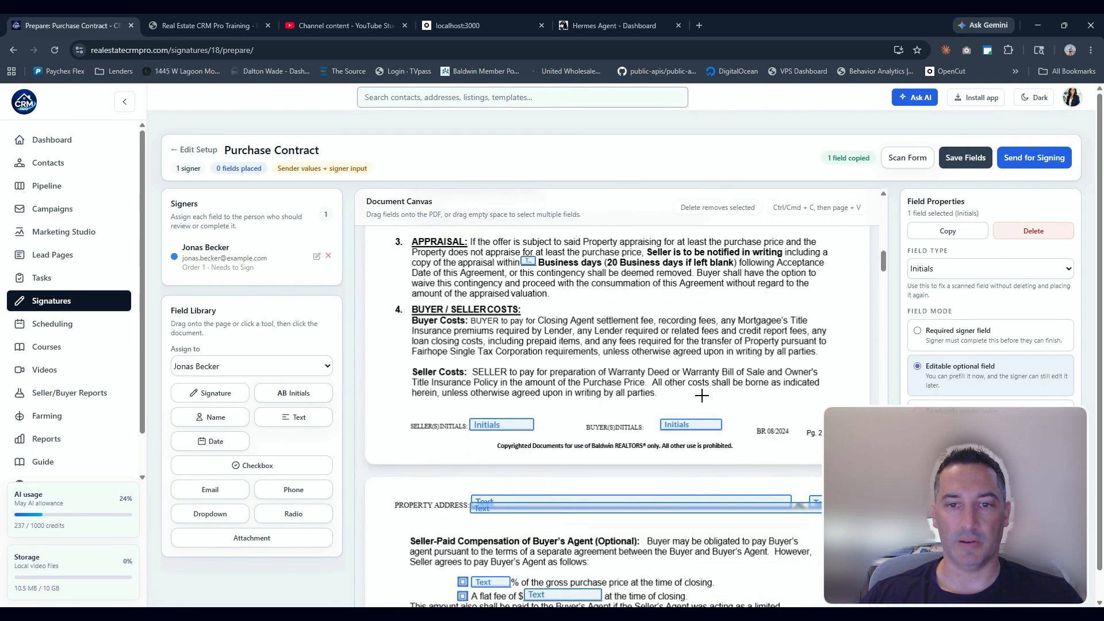
pyautogui.click(692, 426)
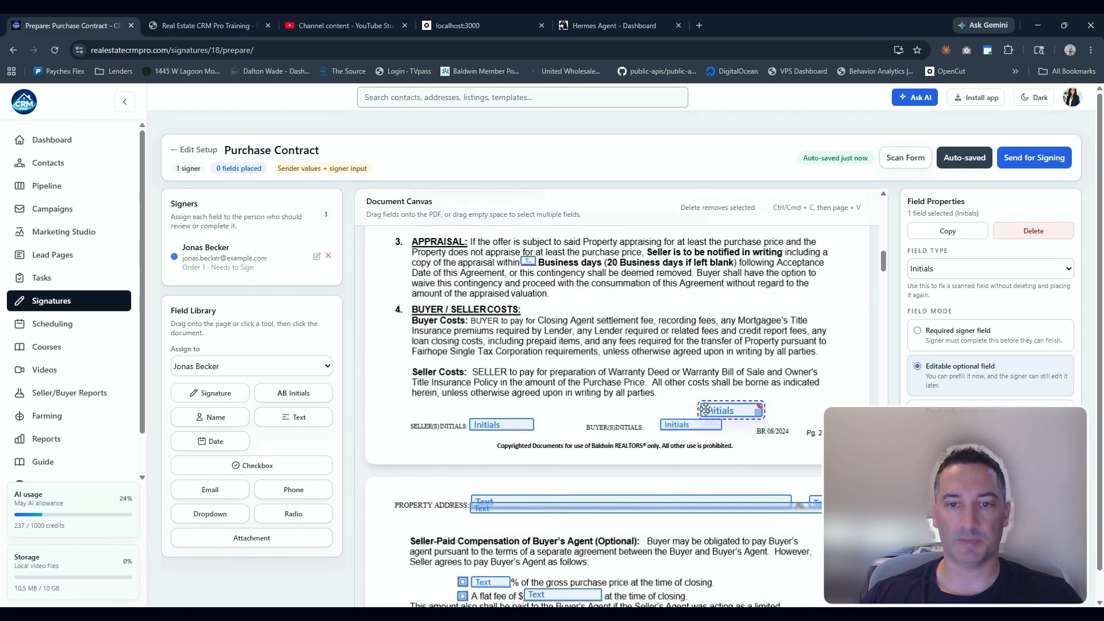
pyautogui.click(685, 402)
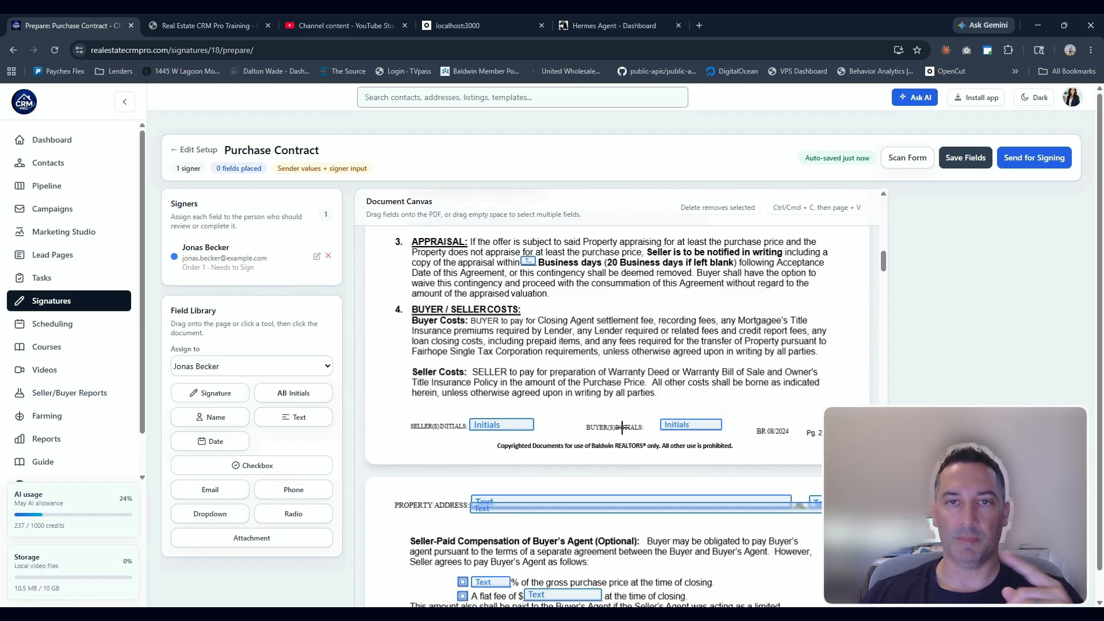
# Switch the property address text field's mode from Required through Editable optional to the last field mode option
pyautogui.click(550, 499)
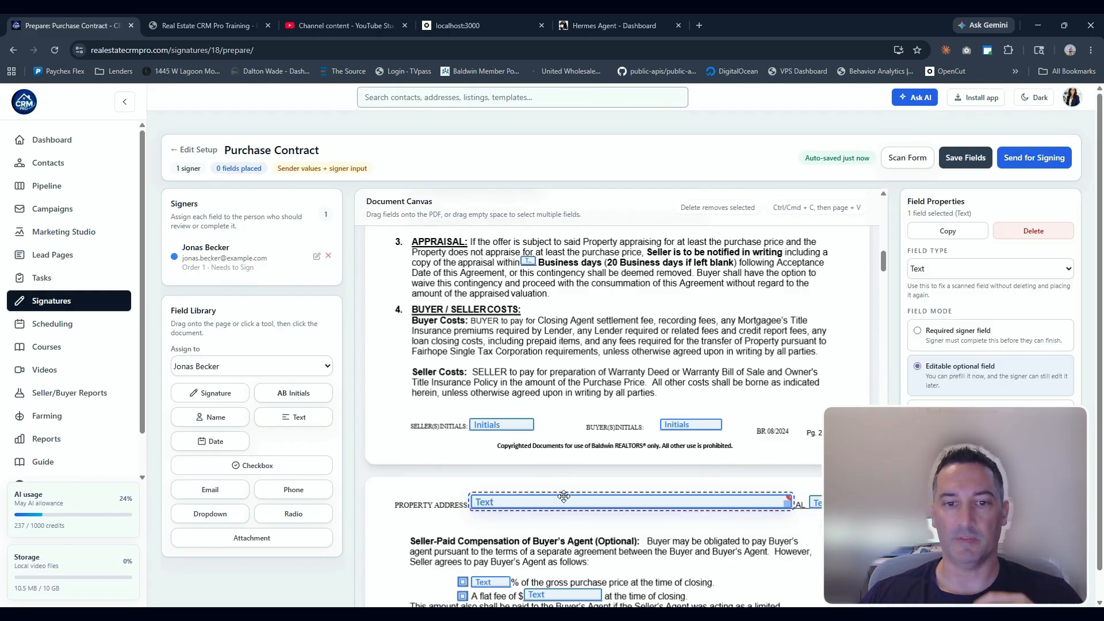
pyautogui.click(971, 340)
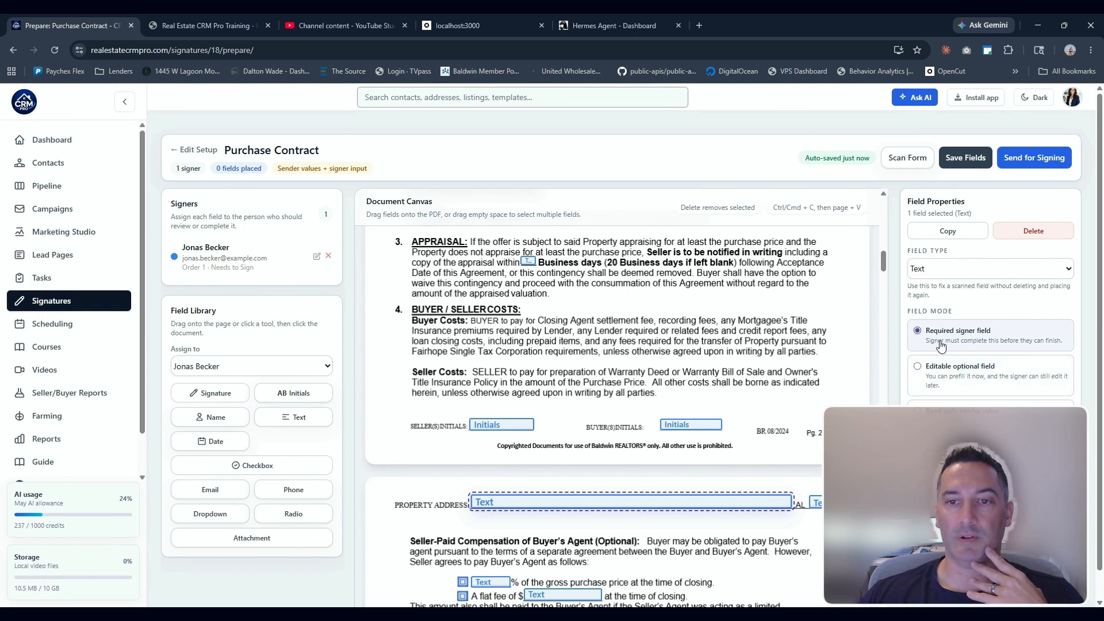
pyautogui.click(928, 373)
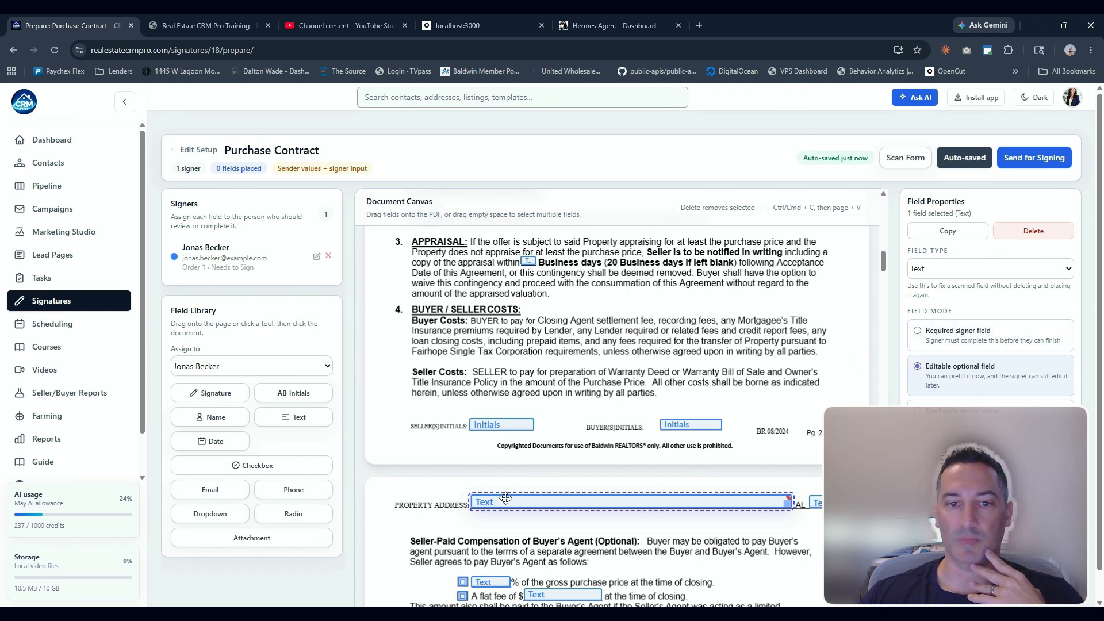
pyautogui.click(935, 406)
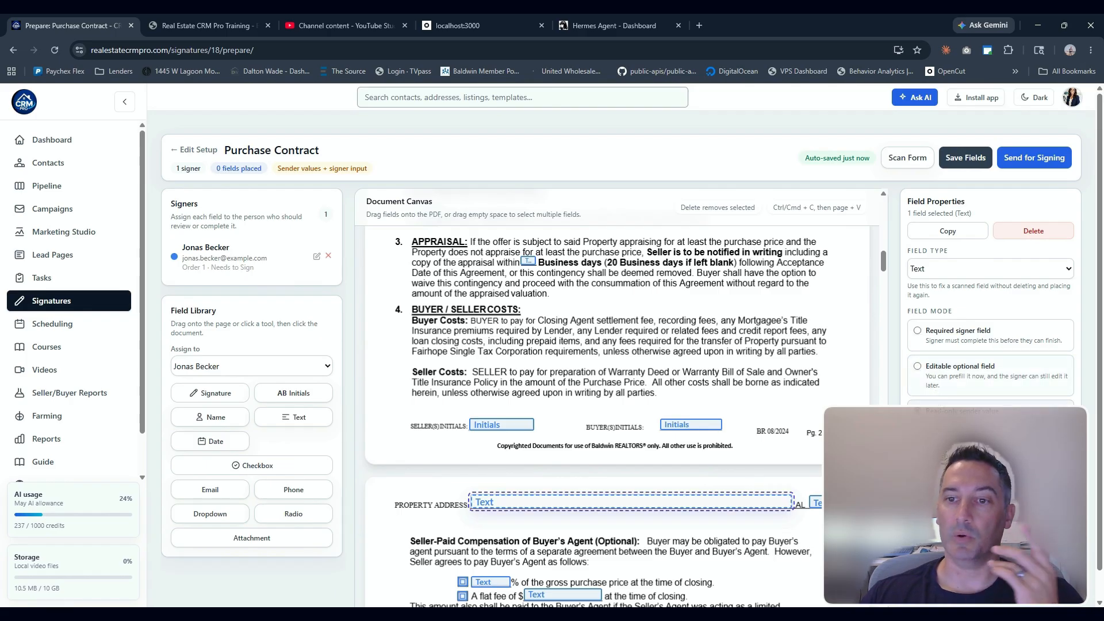
pyautogui.click(530, 500)
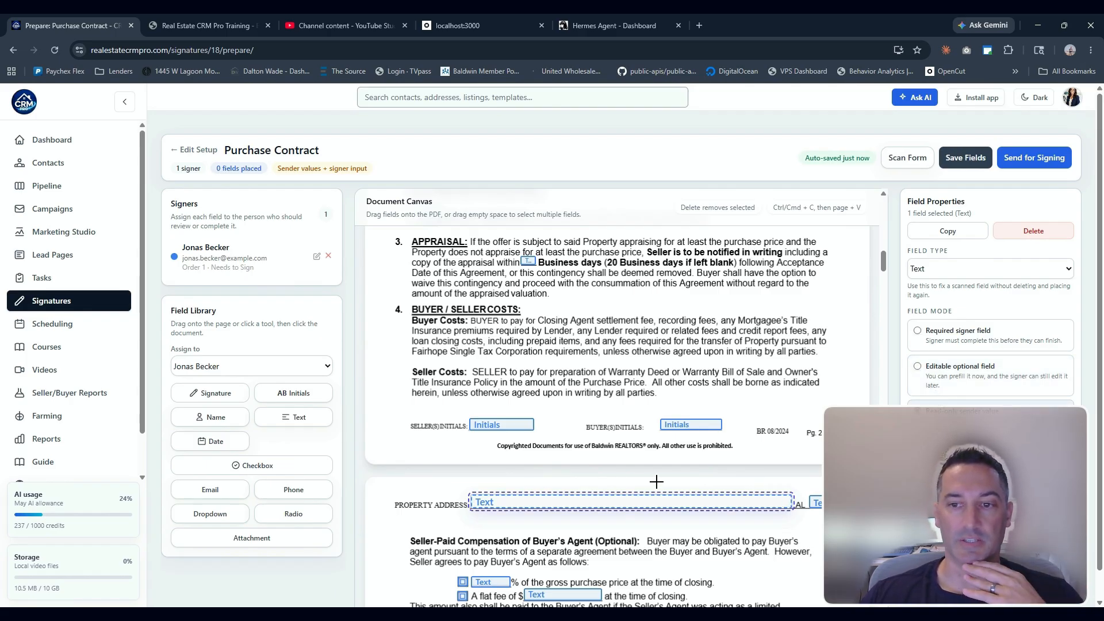
pyautogui.scroll(-5, 657, 480)
pyautogui.scroll(10, 602, 428)
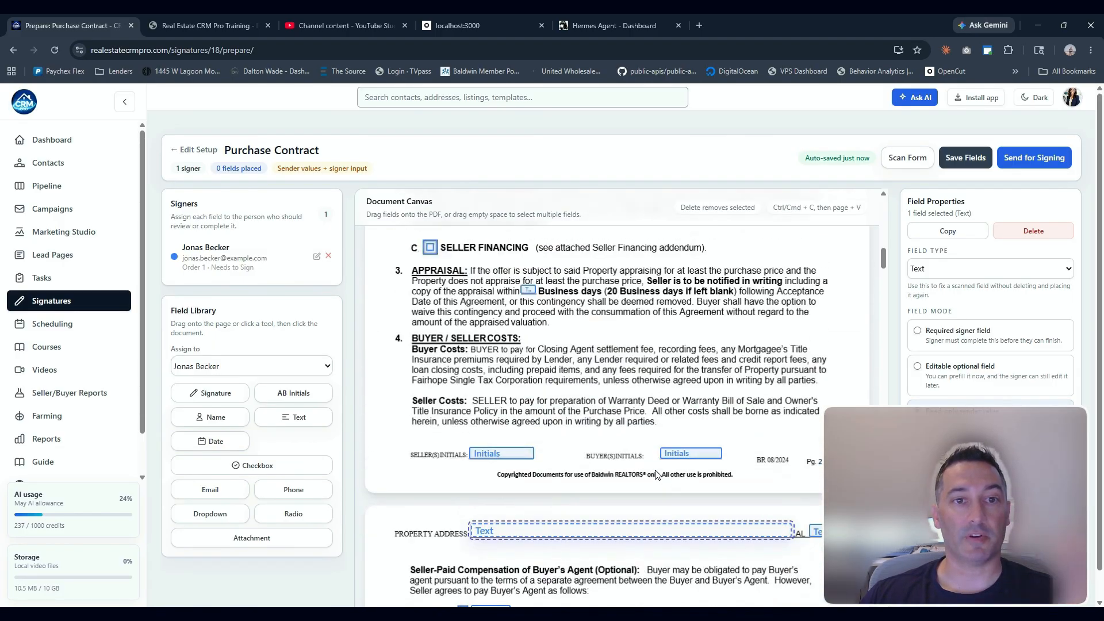
# Open the package setup to review its documents and the add-another-signer section, then close it
pyautogui.click(183, 150)
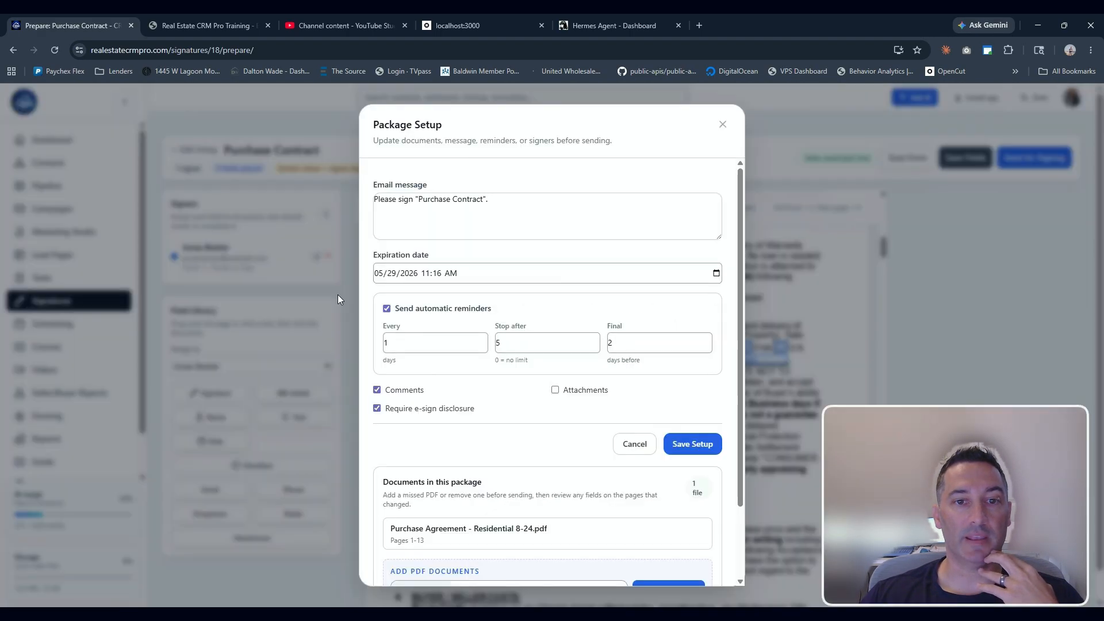
pyautogui.scroll(-1, 534, 467)
pyautogui.scroll(-2, 532, 465)
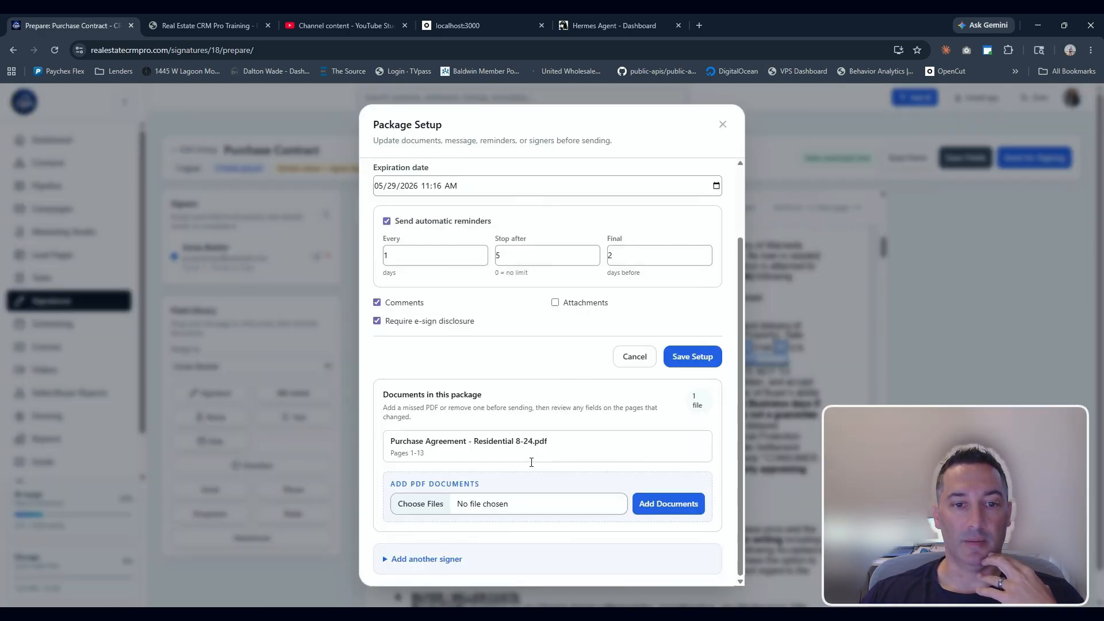
pyautogui.click(412, 559)
pyautogui.scroll(-2, 417, 546)
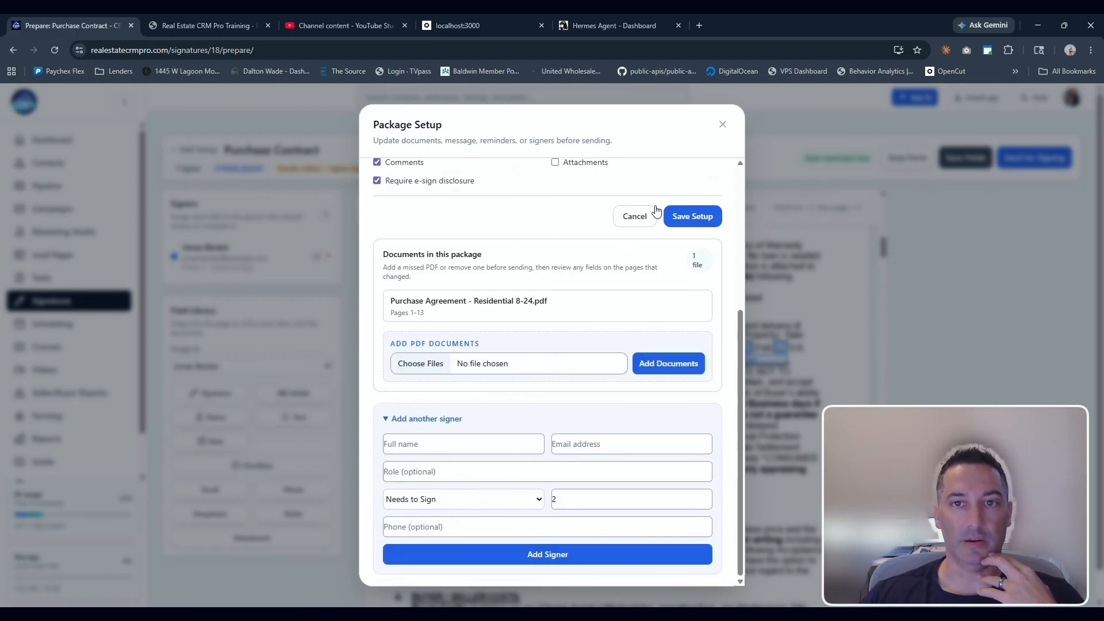
pyautogui.click(723, 125)
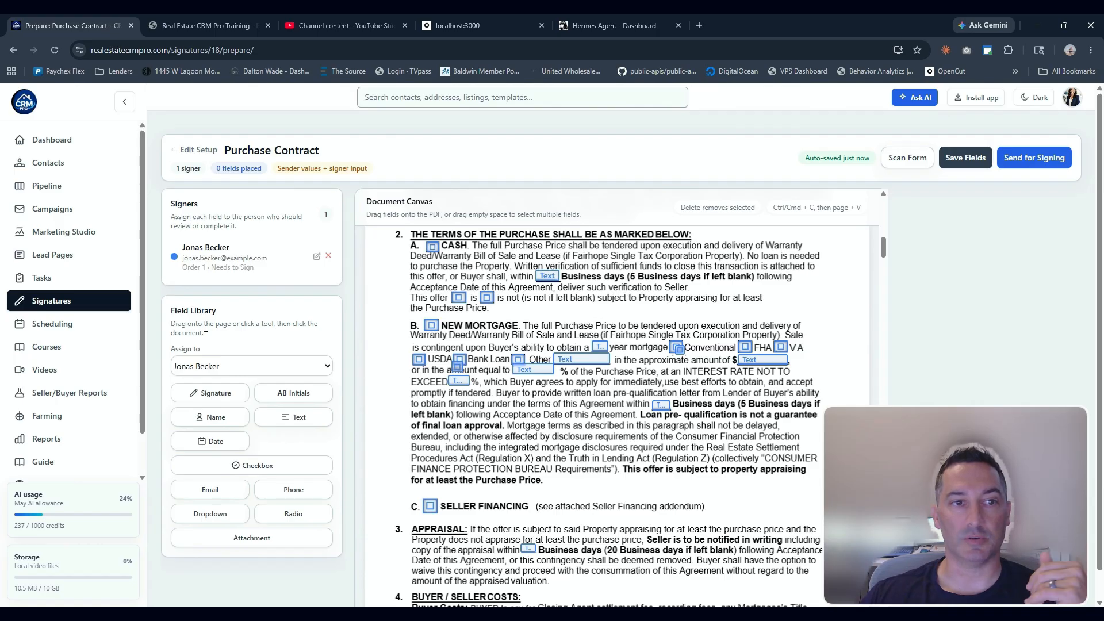
# Save the document's fields
pyautogui.scroll(-4, 818, 421)
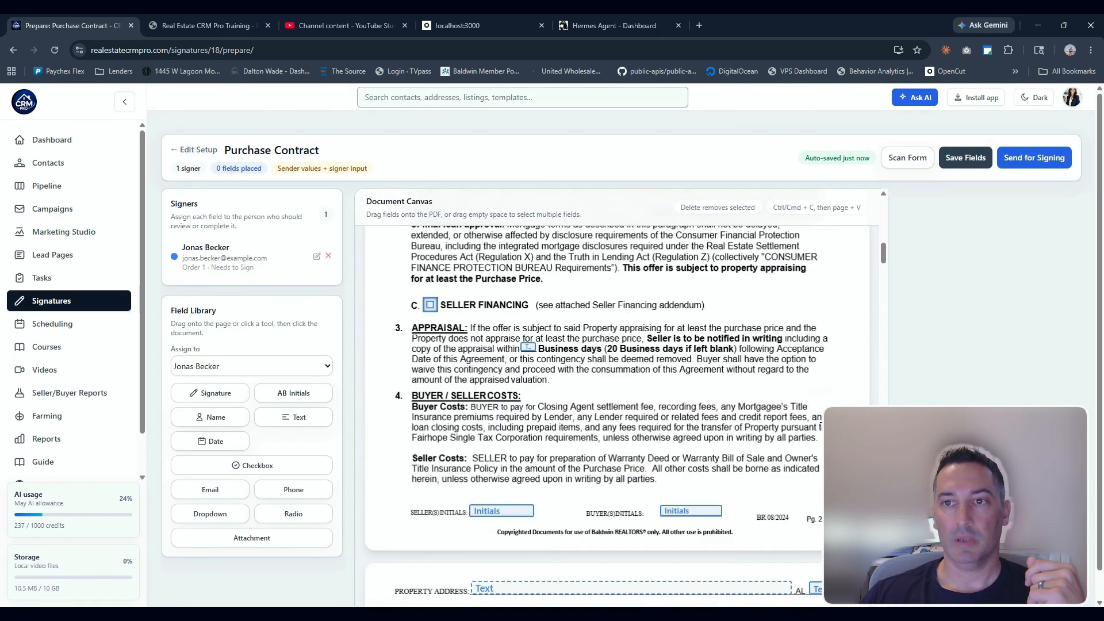
pyautogui.scroll(11, 865, 378)
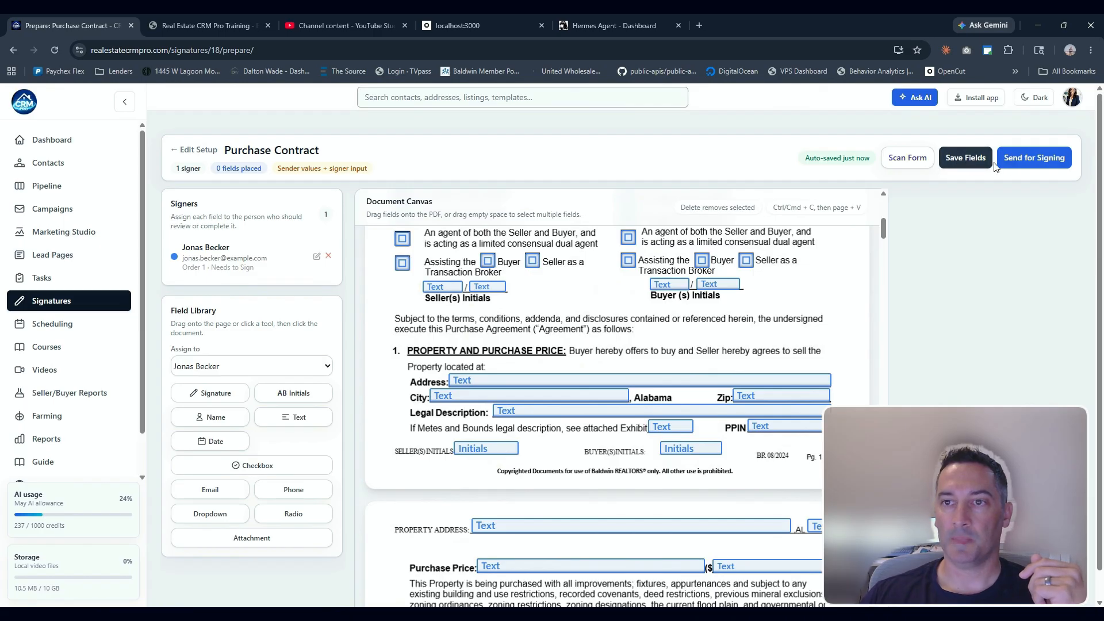
pyautogui.click(962, 159)
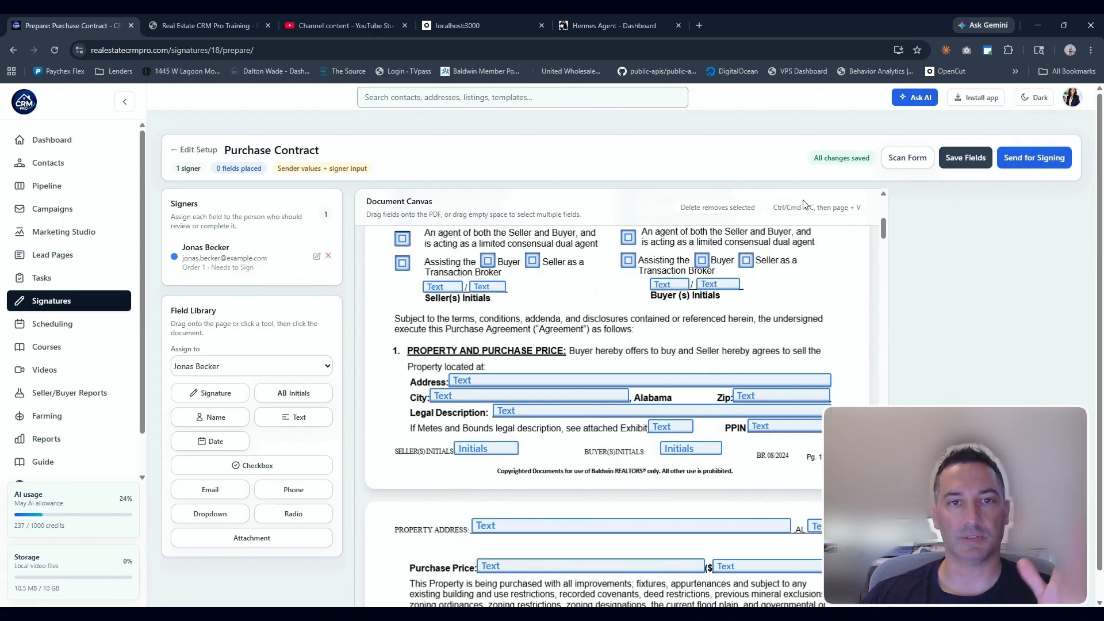
# Close the package setup, return to the signatures list and reopen the Purchase Contract draft for preparation
pyautogui.click(185, 152)
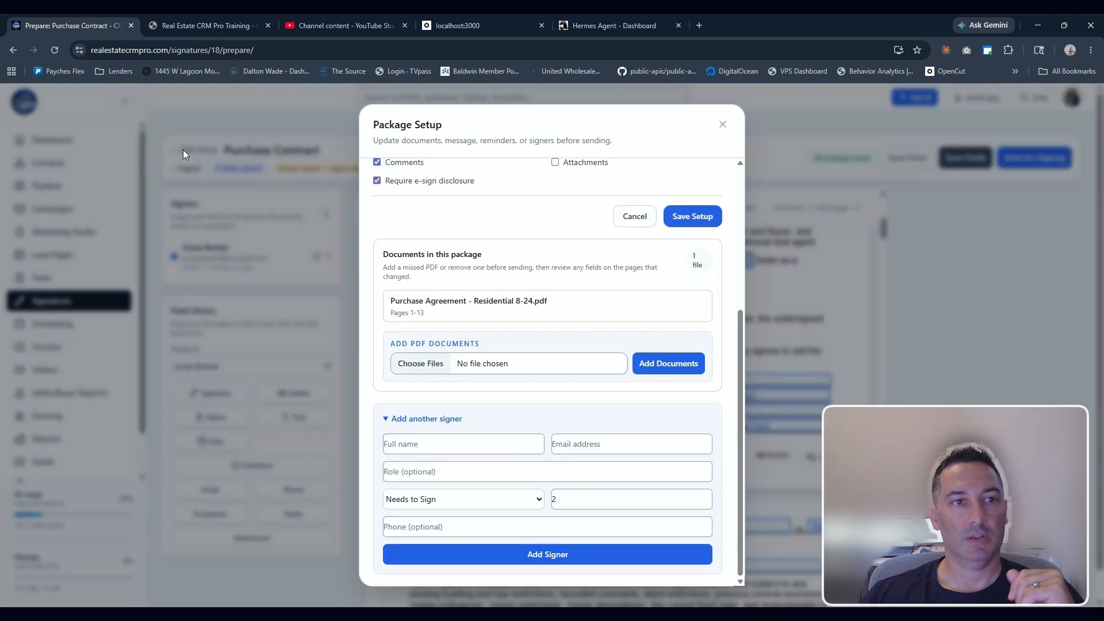
pyautogui.click(723, 125)
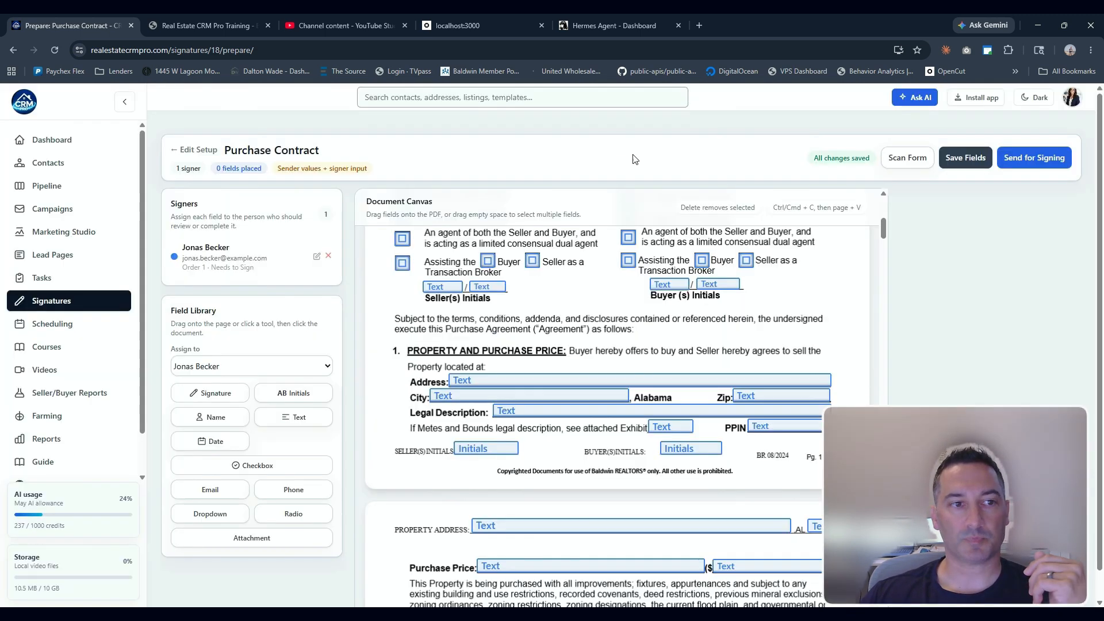
pyautogui.click(51, 303)
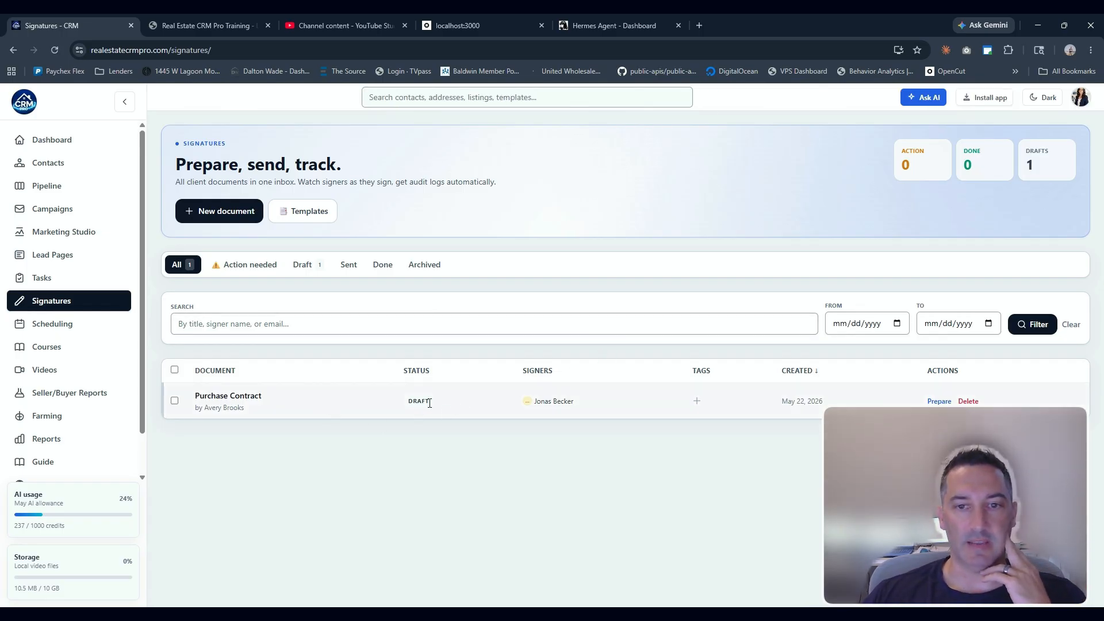
pyautogui.click(937, 401)
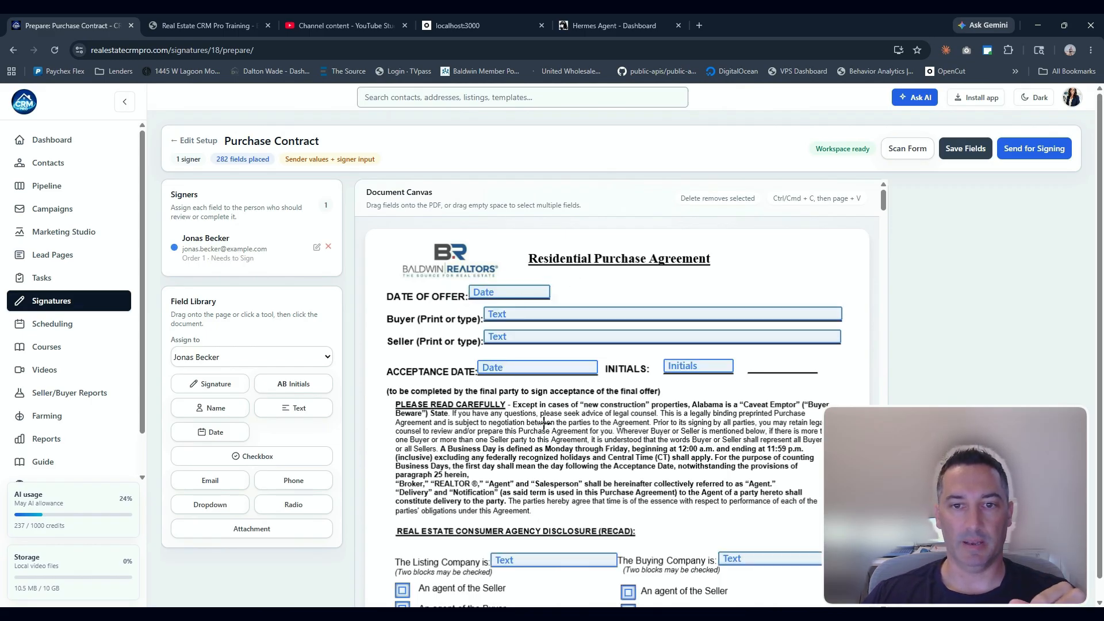
# Review the package setup again and check the signatures list and its Action needed tab
pyautogui.scroll(-3, 544, 425)
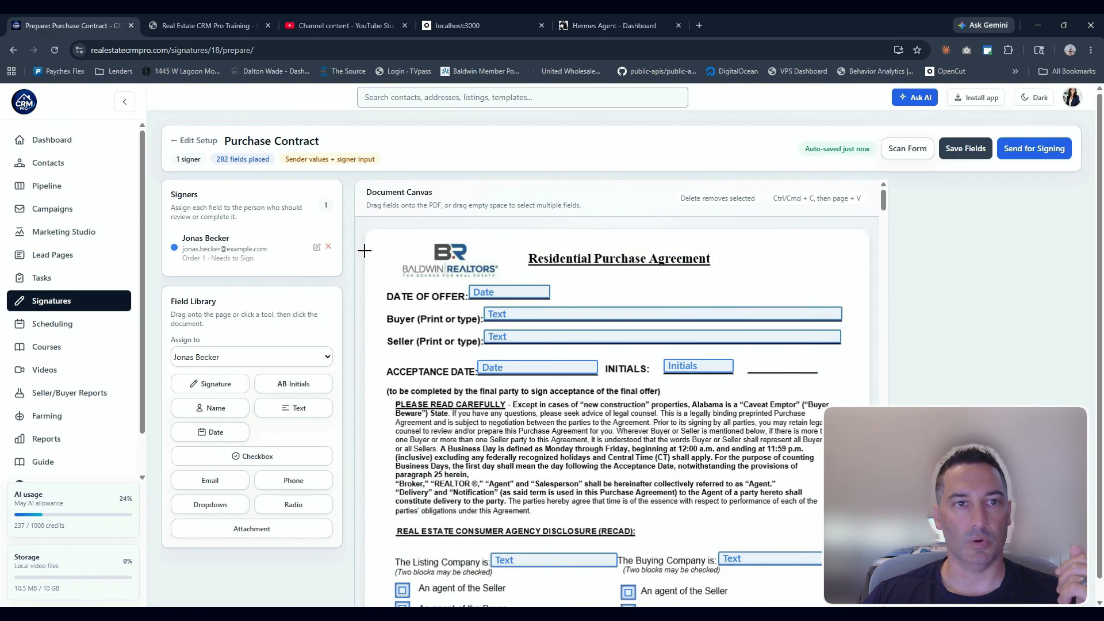
pyautogui.click(197, 142)
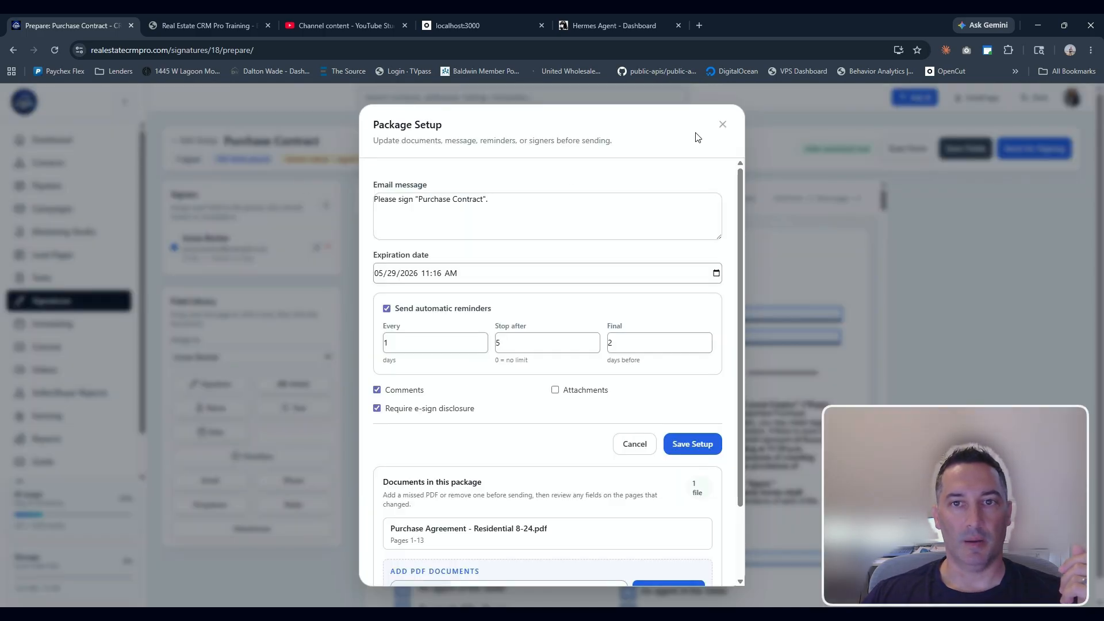
pyautogui.click(723, 124)
pyautogui.click(50, 303)
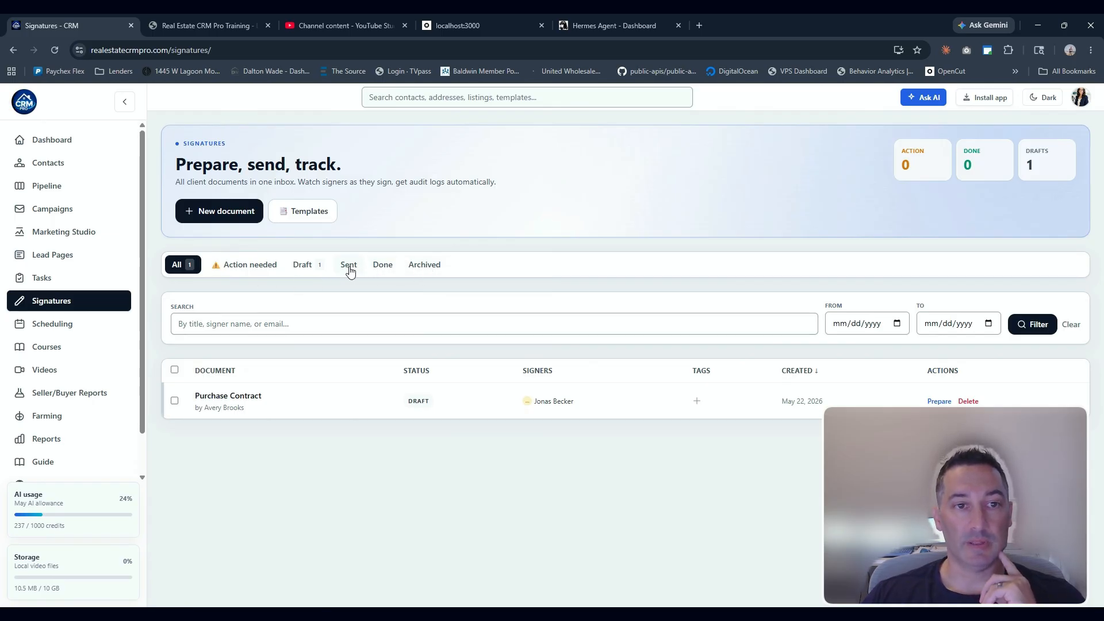
pyautogui.click(248, 266)
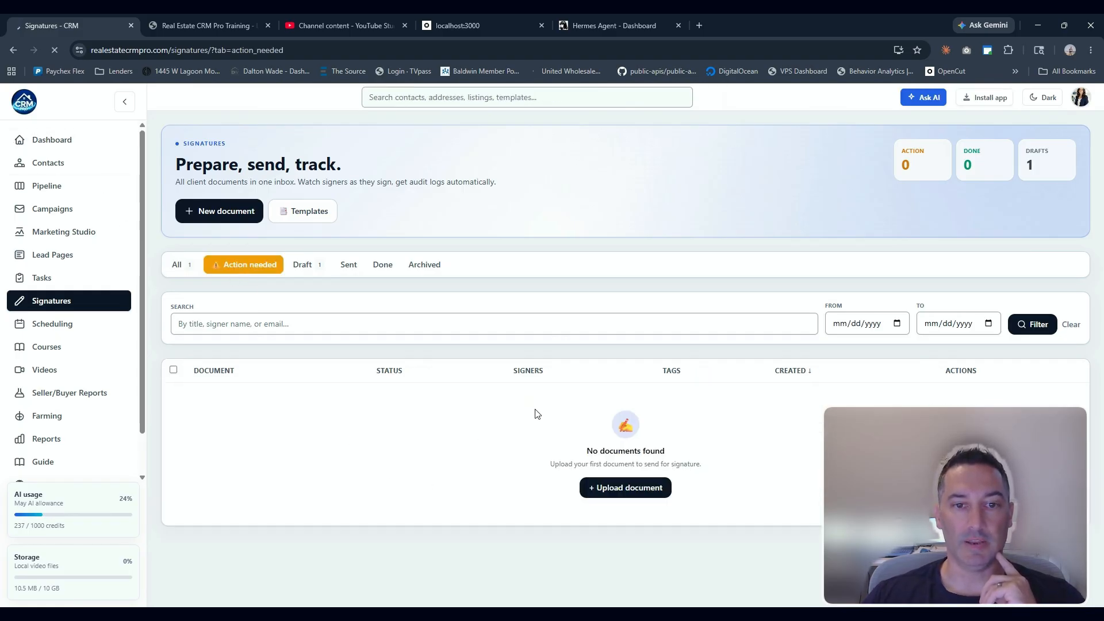
pyautogui.scroll(-6, 535, 413)
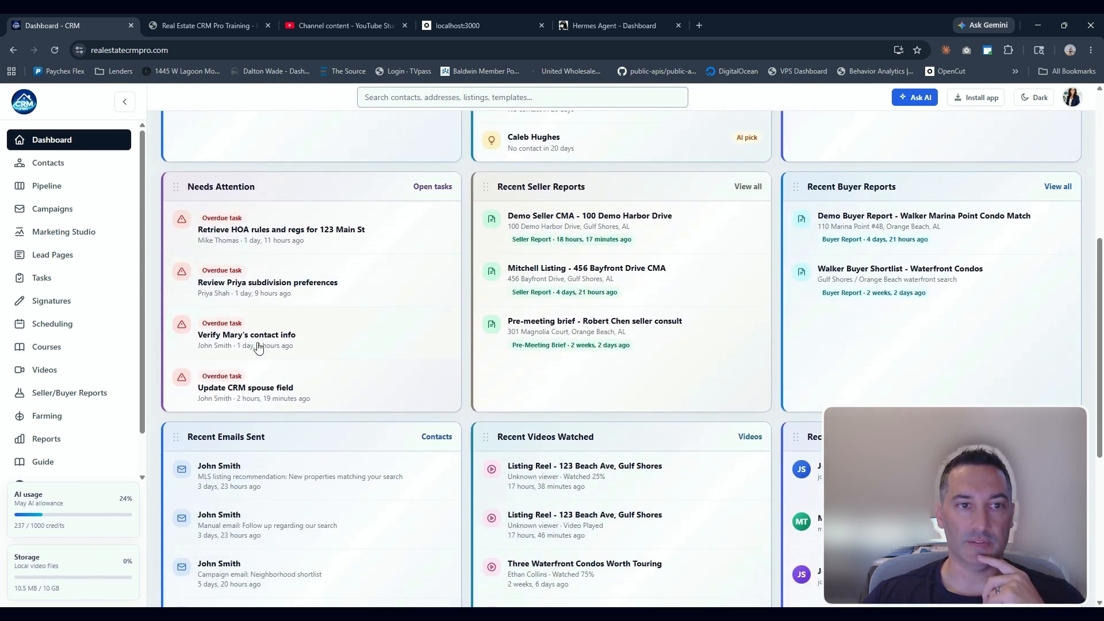
pyautogui.scroll(6, 389, 363)
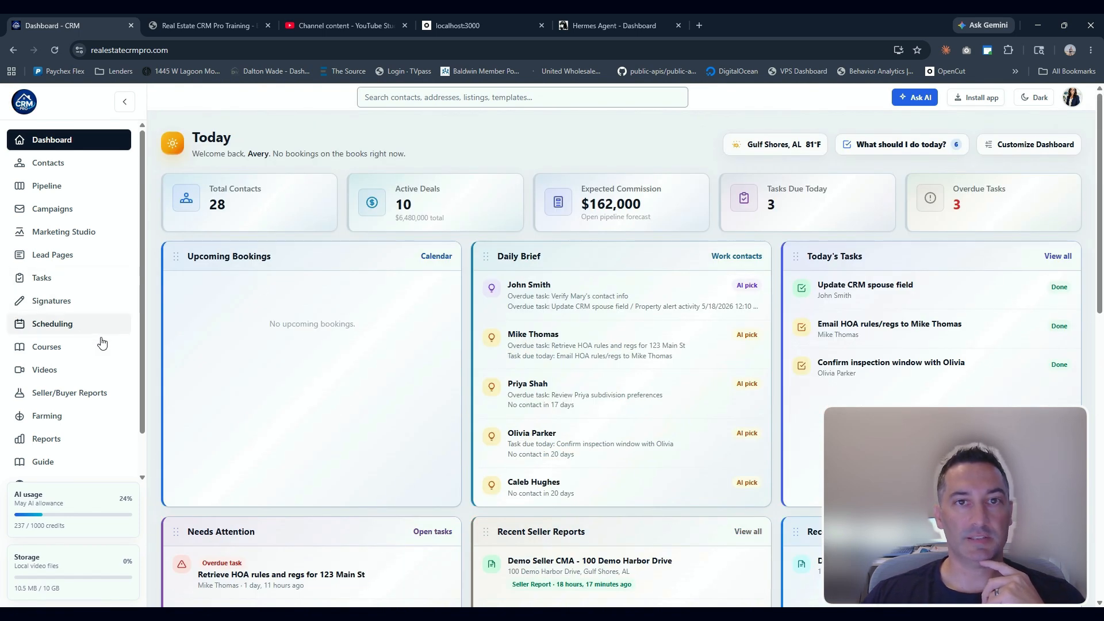
pyautogui.click(51, 303)
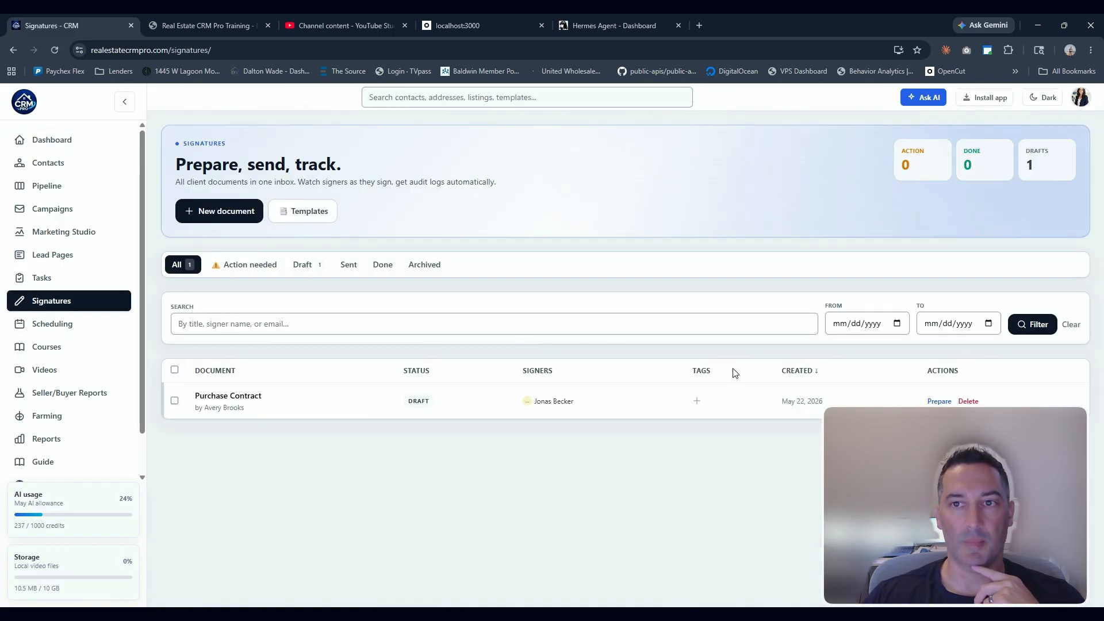